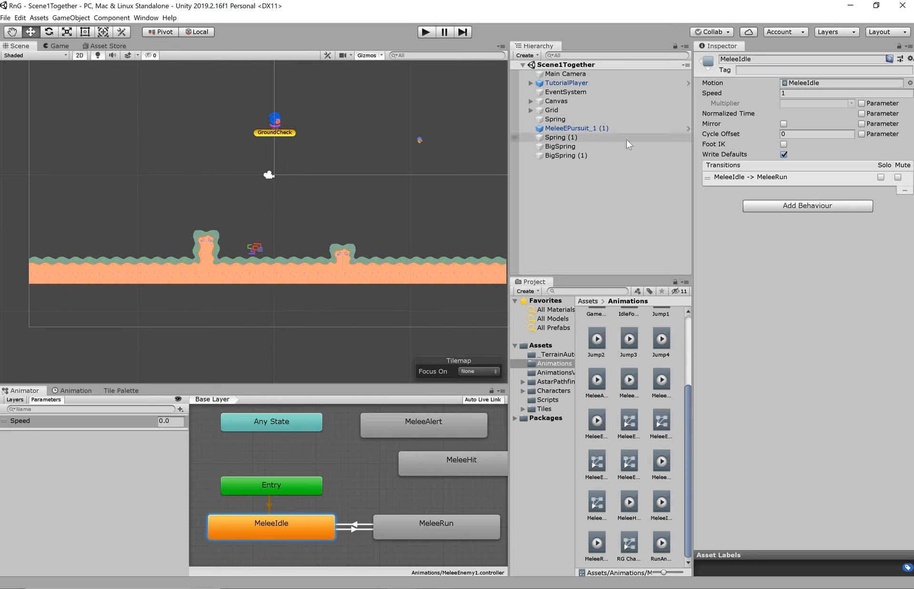
# Open the Animation window for the MeleeEPursuit_1 (1) enemy and view its list of clips
pyautogui.click(594, 131)
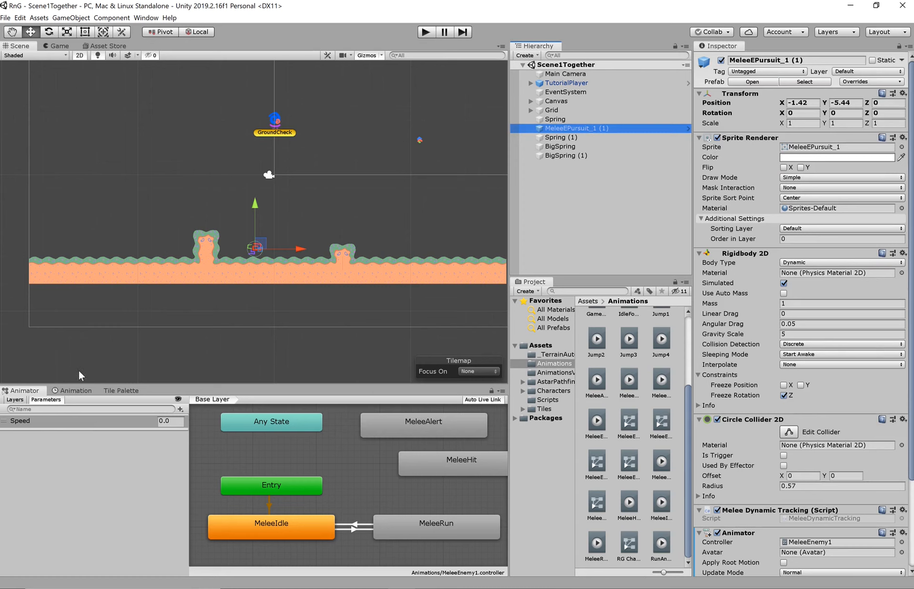
pyautogui.click(76, 390)
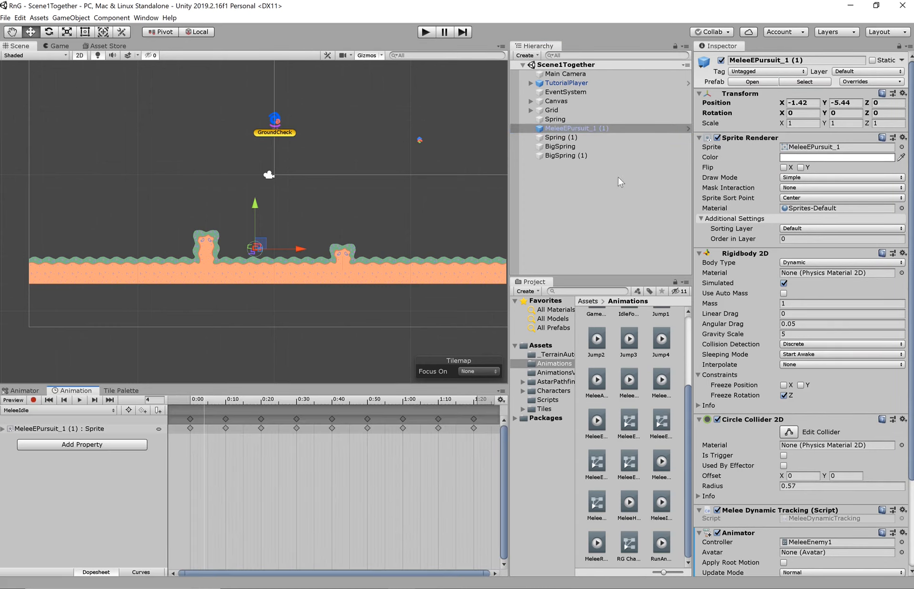
pyautogui.rightClick(570, 215)
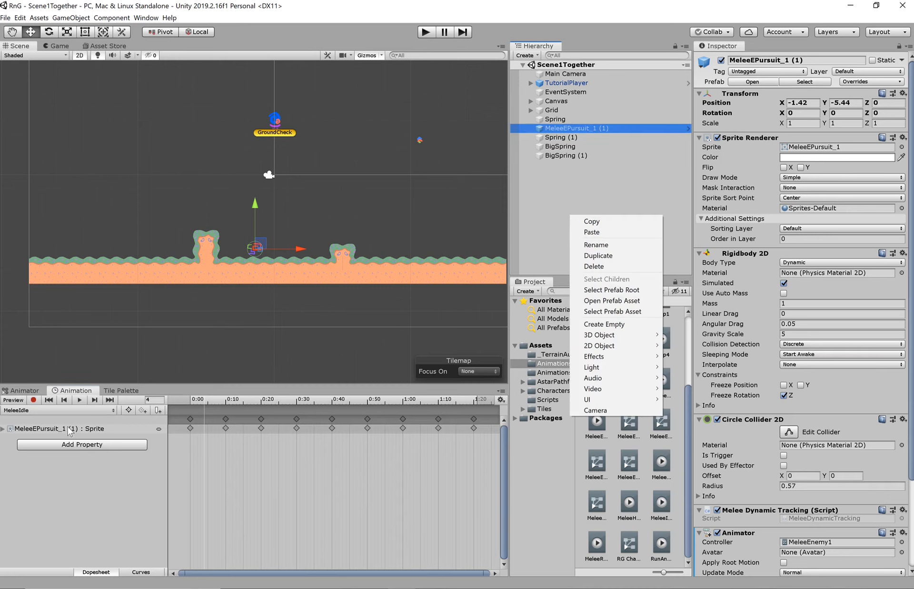
pyautogui.click(61, 410)
pyautogui.click(61, 410)
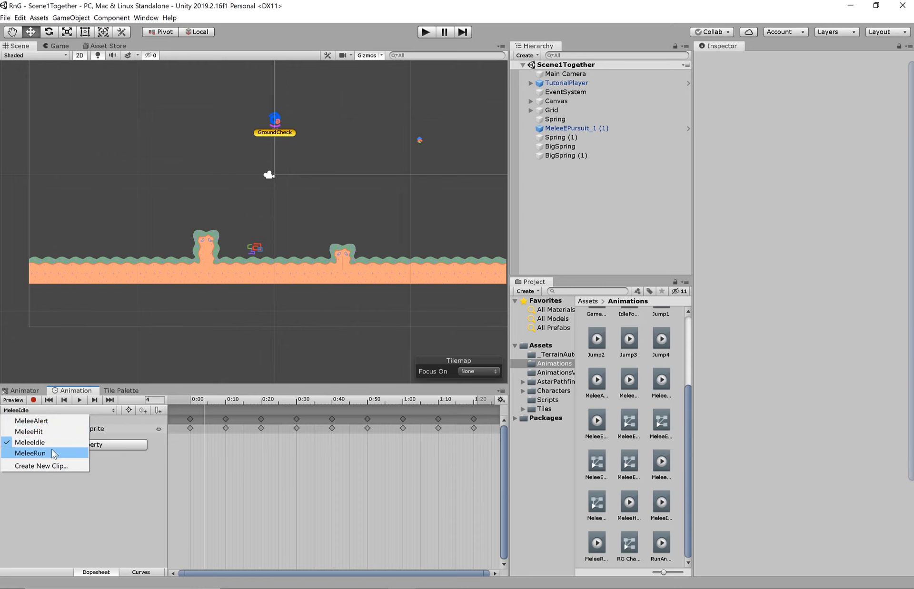
pyautogui.click(116, 499)
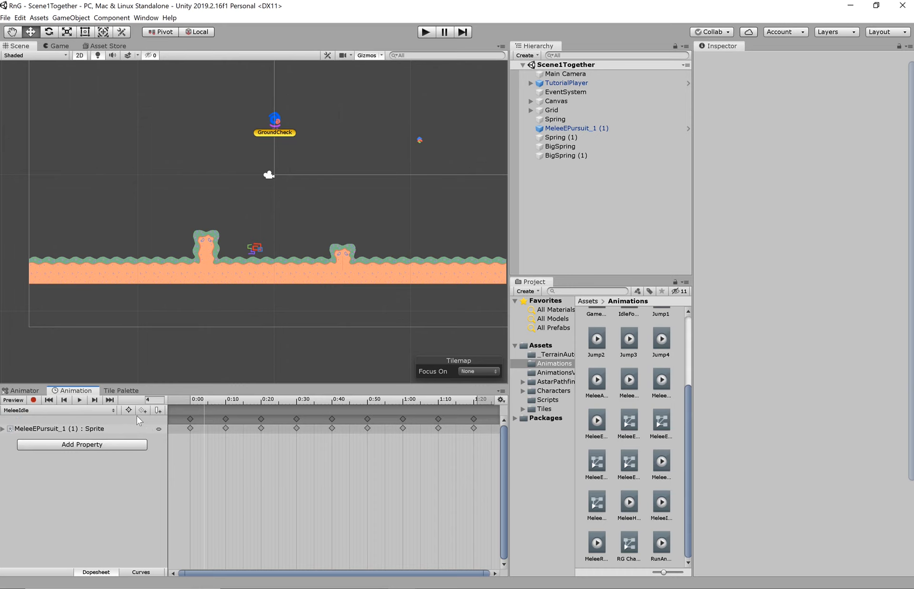
# Create a new animation clip named EnemyRunDemo for the enemy, saved in the Assets/AnimationsV2 folder
pyautogui.click(111, 411)
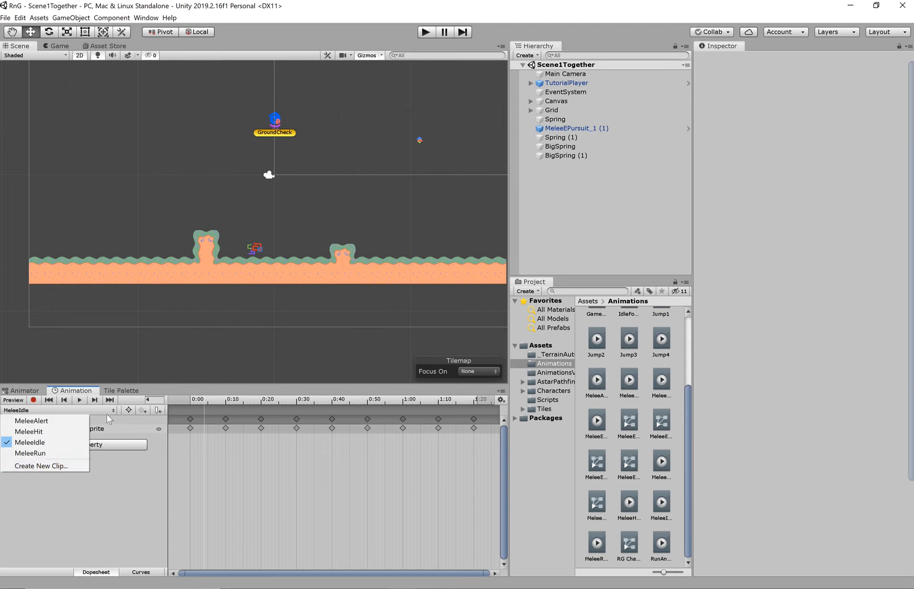
pyautogui.click(53, 463)
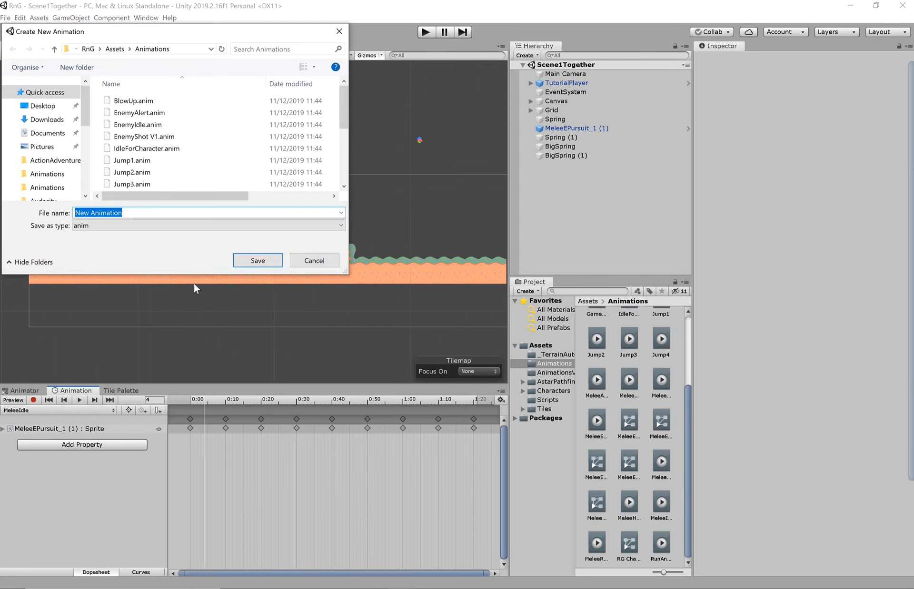
pyautogui.write('Ene')
pyautogui.click(115, 49)
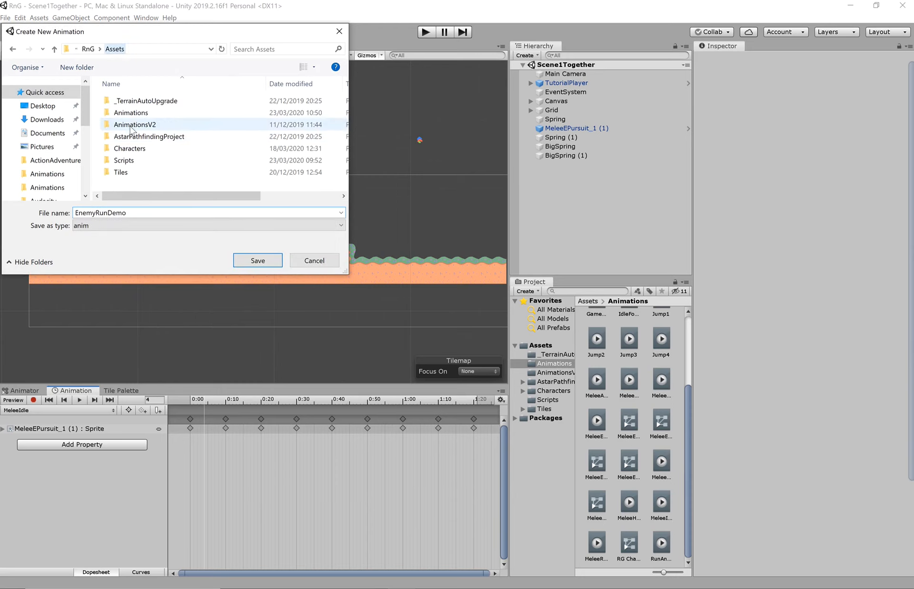
pyautogui.click(173, 127)
pyautogui.doubleClick(173, 126)
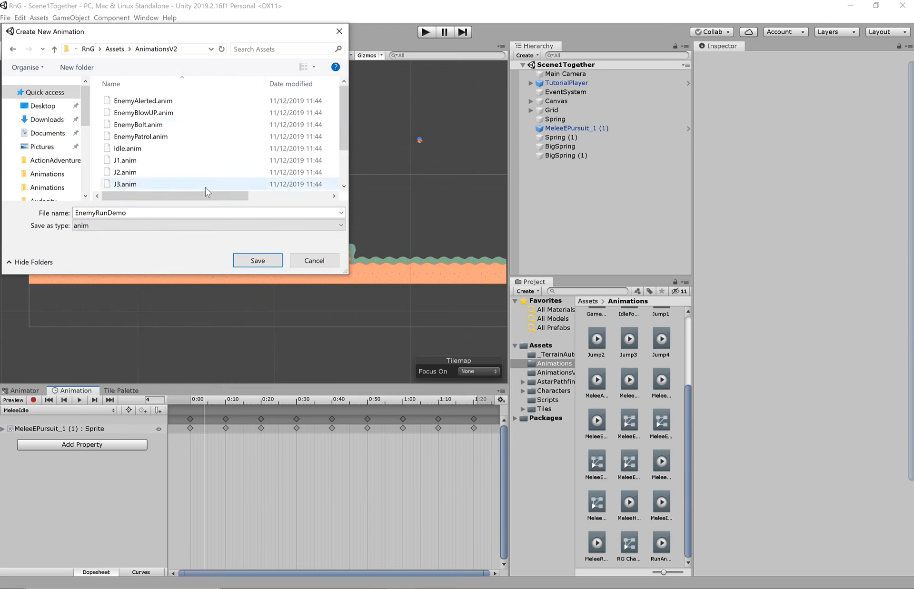
pyautogui.click(272, 261)
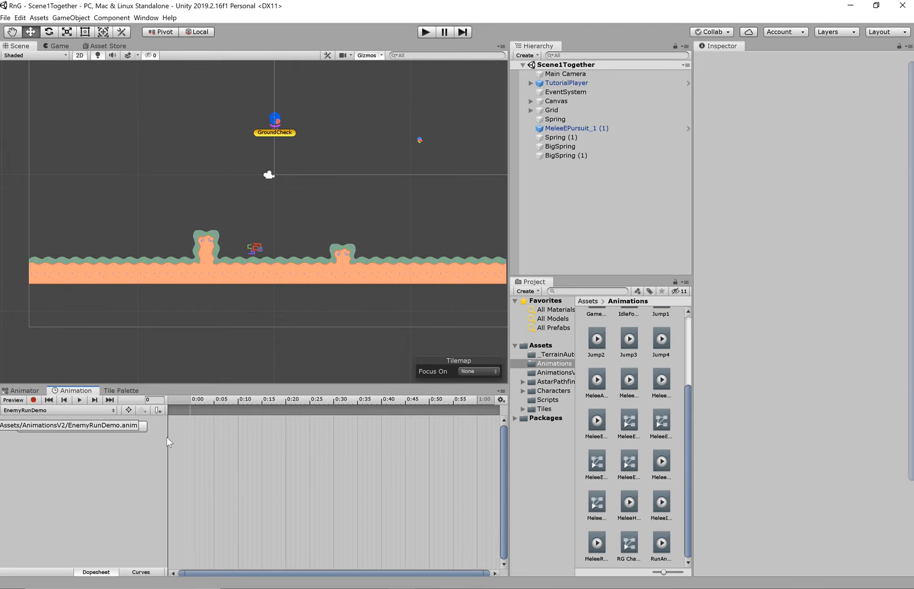
pyautogui.click(51, 412)
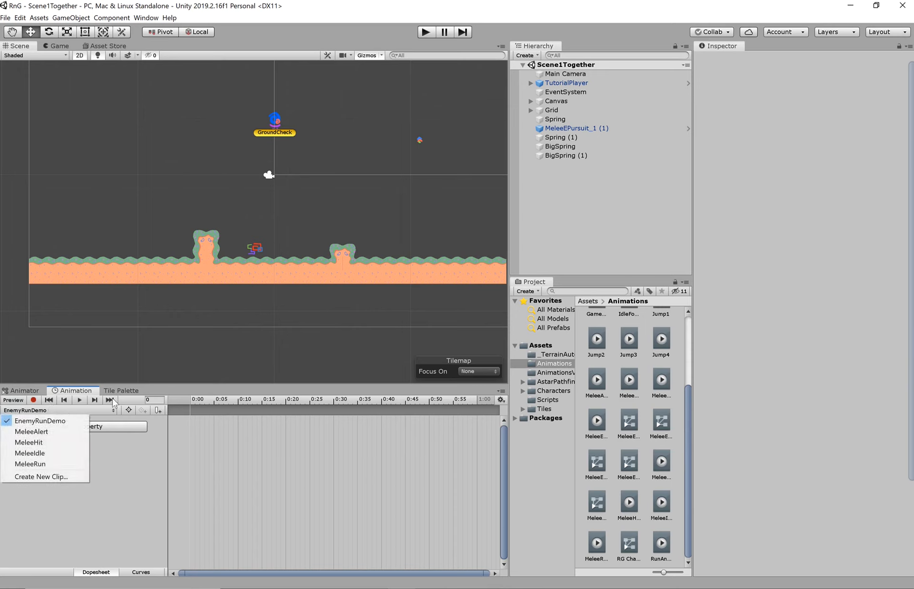
pyautogui.click(130, 464)
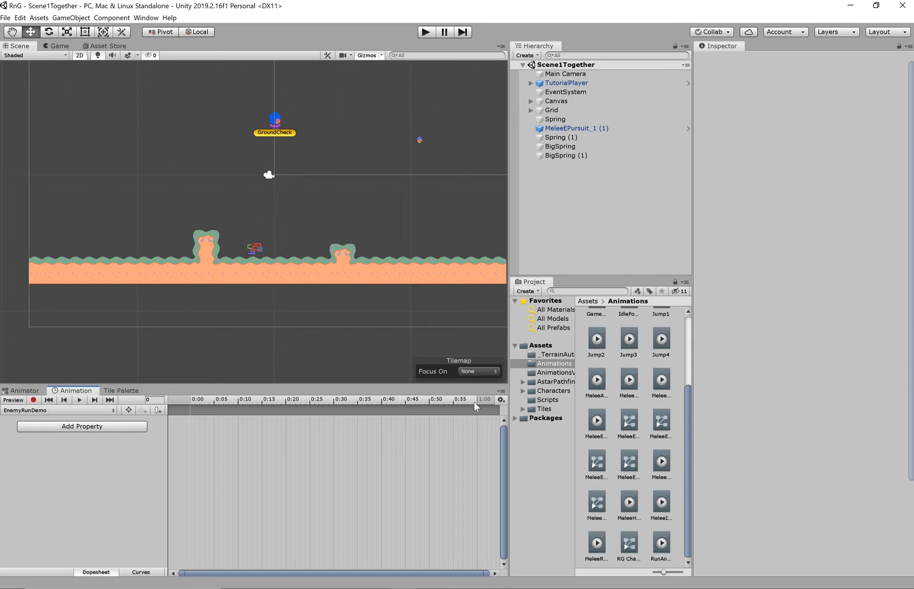
# Add the sprites MeleeEPursuit_1, _2, _3 and _5 from the Assets folder to the EnemyRunDemo timeline, starting at 0:00
pyautogui.click(541, 346)
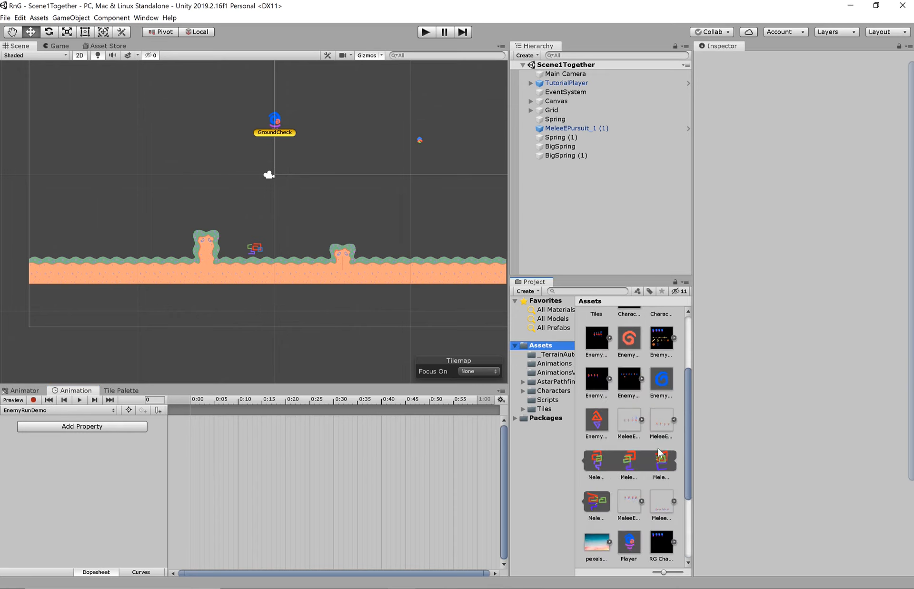
pyautogui.click(633, 423)
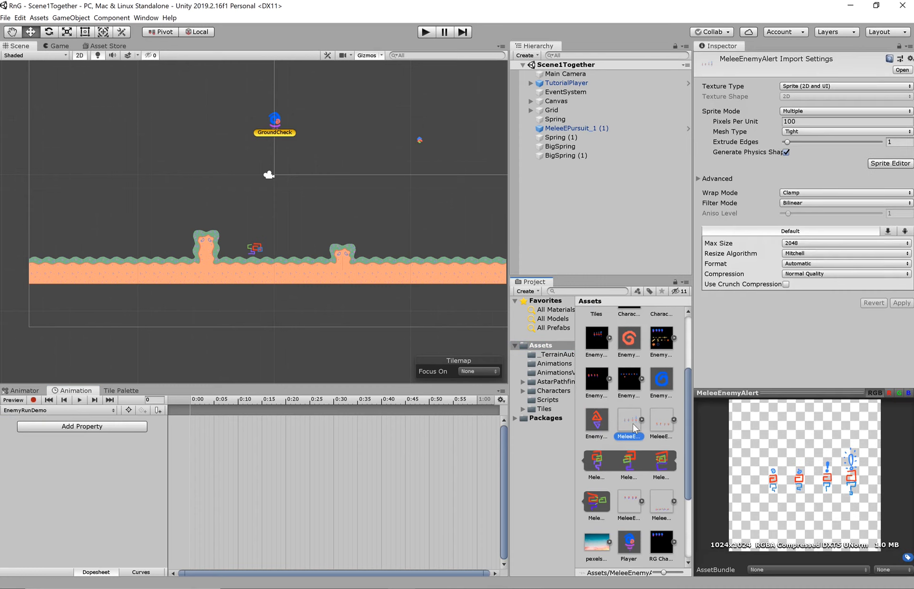
pyautogui.click(660, 416)
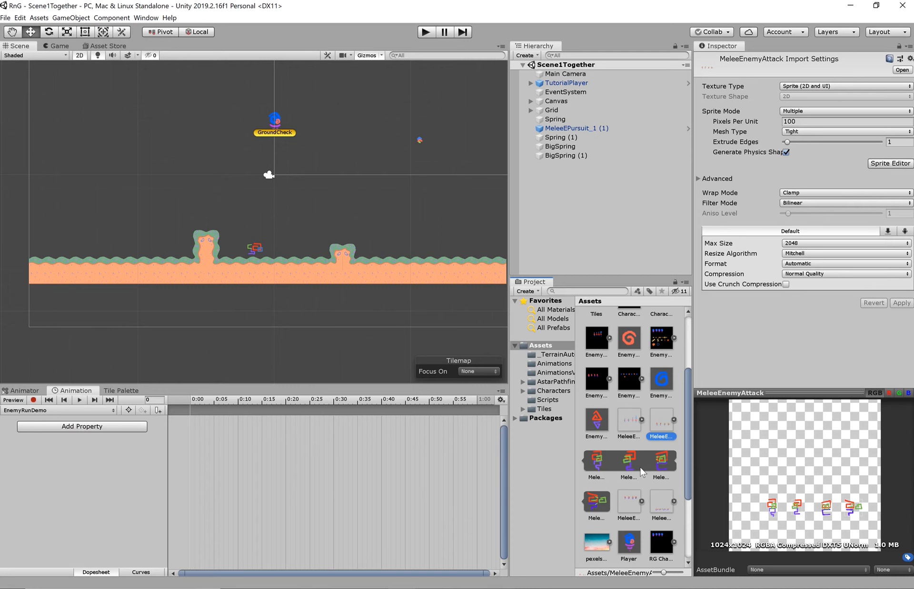
pyautogui.scroll(-3, 643, 469)
pyautogui.click(597, 420)
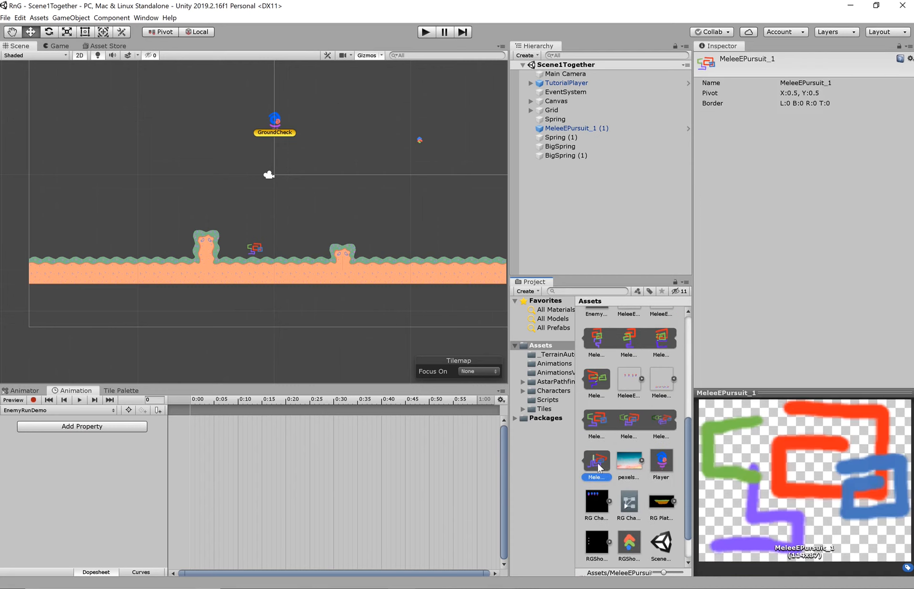
pyautogui.click(598, 464)
pyautogui.click(593, 417)
pyautogui.click(598, 463)
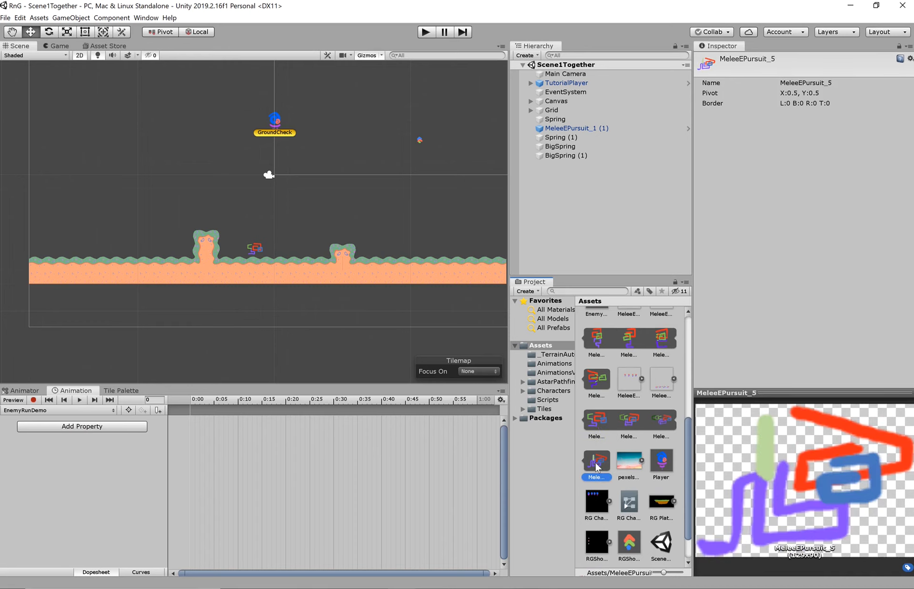
pyautogui.keyDown('shift'); pyautogui.click(592, 420); pyautogui.keyUp('shift')
pyautogui.moveTo(571, 413); pyautogui.dragTo(190, 418)
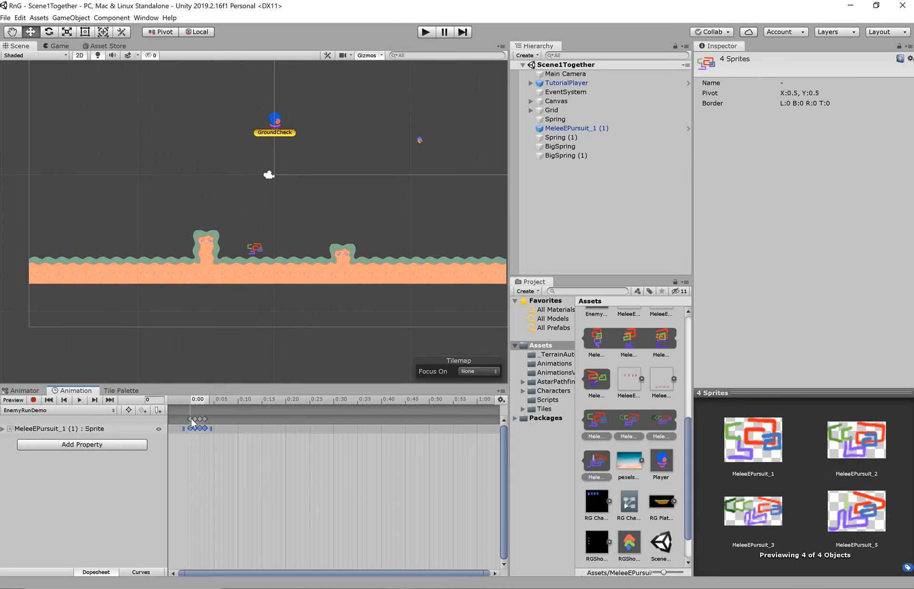
pyautogui.click(234, 456)
# Preview the EnemyRunDemo playback with its four closely spaced keyframes, and stop it
pyautogui.scroll(1, 233, 456)
pyautogui.scroll(1, 233, 456)
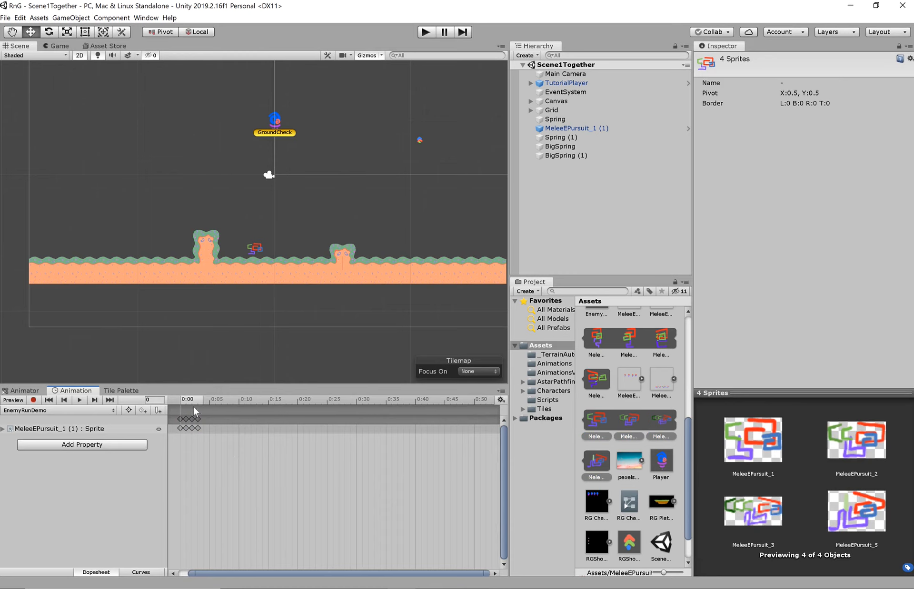
pyautogui.click(80, 400)
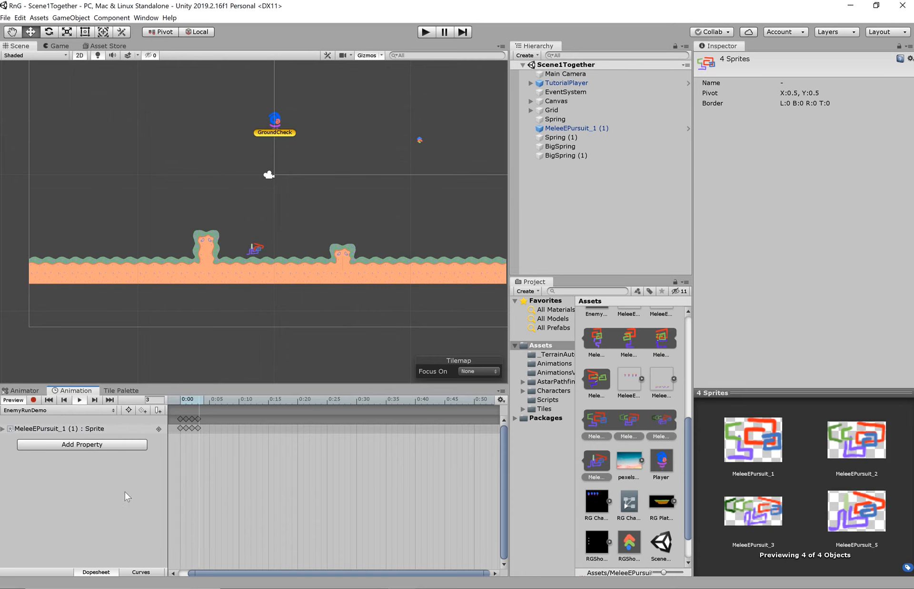
pyautogui.click(81, 399)
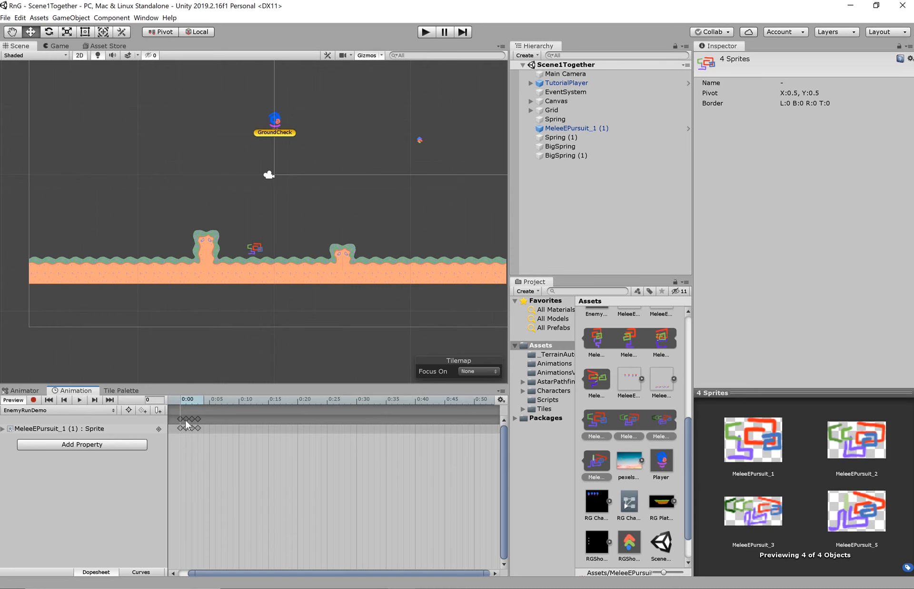
# Space the four sprite keyframes ten frames apart, at 0:00, 0:10, 0:20 and 0:30
pyautogui.click(186, 425)
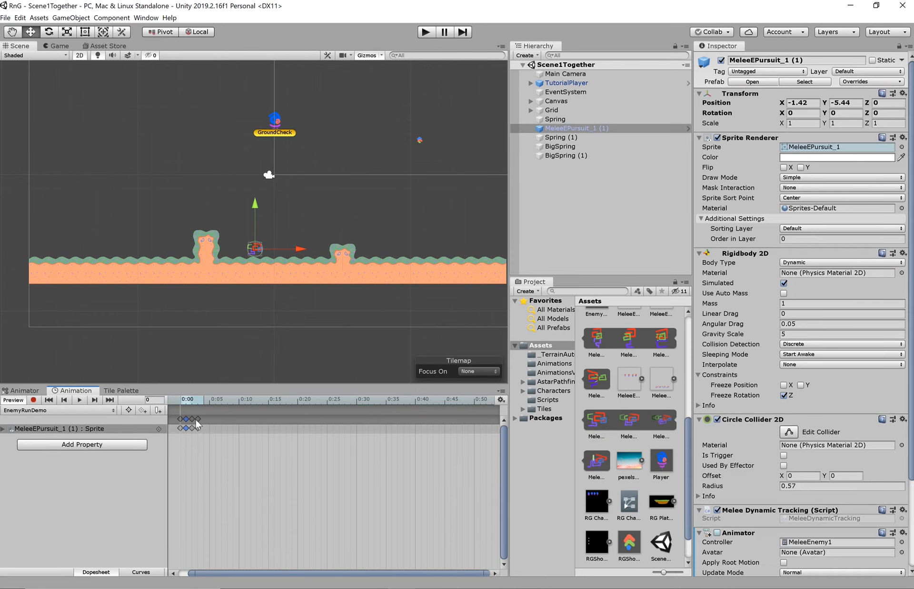
pyautogui.keyDown('shift'); pyautogui.click(197, 420); pyautogui.keyUp('shift')
pyautogui.moveTo(187, 421); pyautogui.dragTo(244, 421)
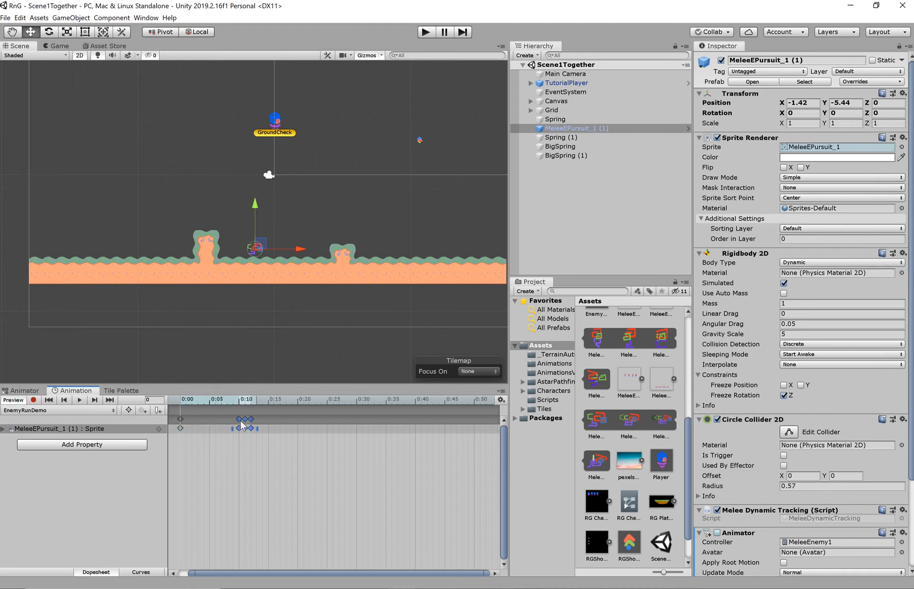
pyautogui.click(252, 457)
pyautogui.click(245, 421)
pyautogui.keyDown('shift'); pyautogui.click(252, 421); pyautogui.keyUp('shift')
pyautogui.moveTo(247, 423); pyautogui.dragTo(302, 425)
pyautogui.click(309, 445)
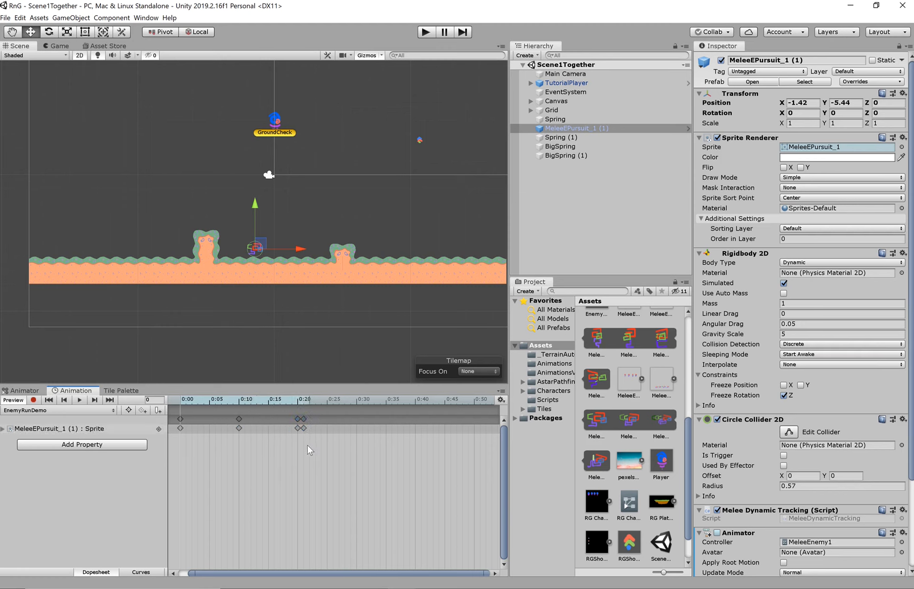
pyautogui.moveTo(304, 421); pyautogui.dragTo(361, 423)
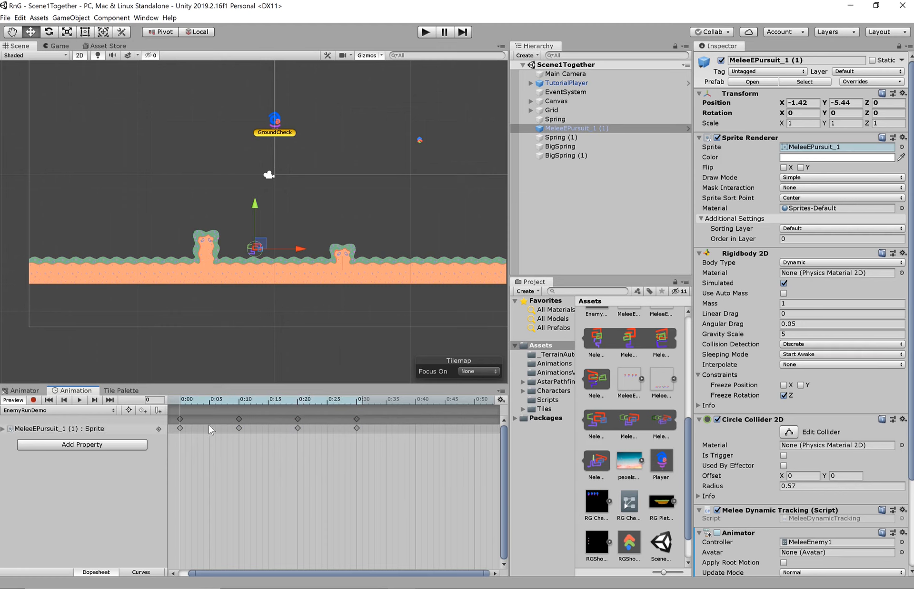
pyautogui.click(349, 436)
# Play the respaced run animation, stop it, and inspect the sprite at the 0:10 keyframe
pyautogui.click(79, 401)
pyautogui.click(79, 402)
pyautogui.click(238, 421)
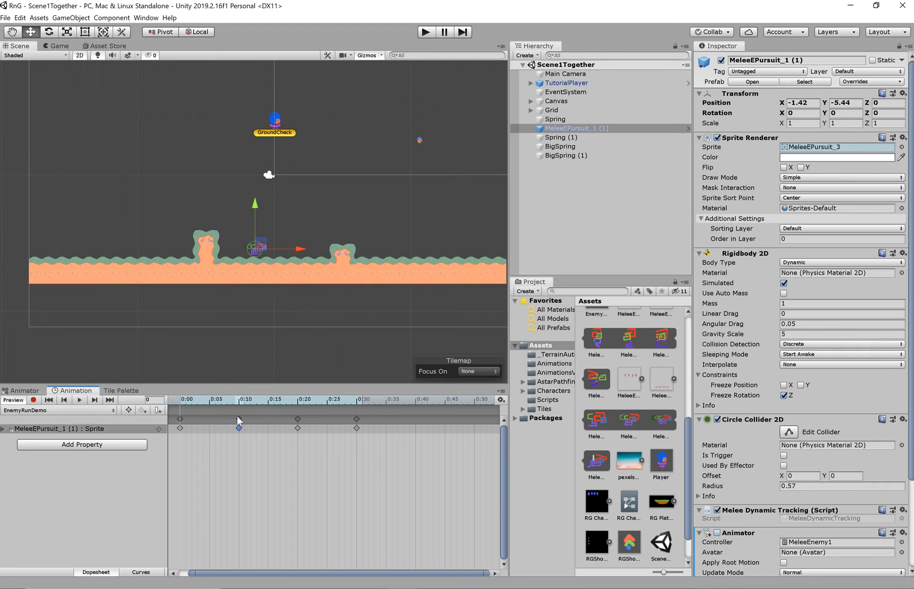
pyautogui.moveTo(235, 404)
pyautogui.mouseDown()
pyautogui.moveTo(245, 402)
pyautogui.moveTo(236, 402)
pyautogui.mouseUp()
# Swap the first and last sprite keyframes, placing the 0:30 one at 0:00 and the original first one at 0:30
pyautogui.moveTo(187, 404); pyautogui.dragTo(410, 413)
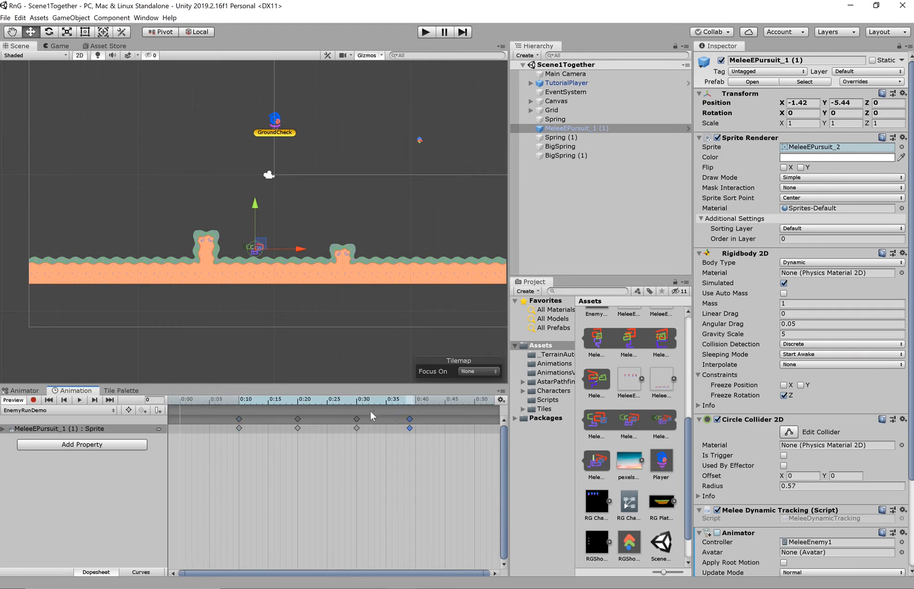
pyautogui.click(356, 405)
pyautogui.moveTo(355, 418); pyautogui.dragTo(180, 419)
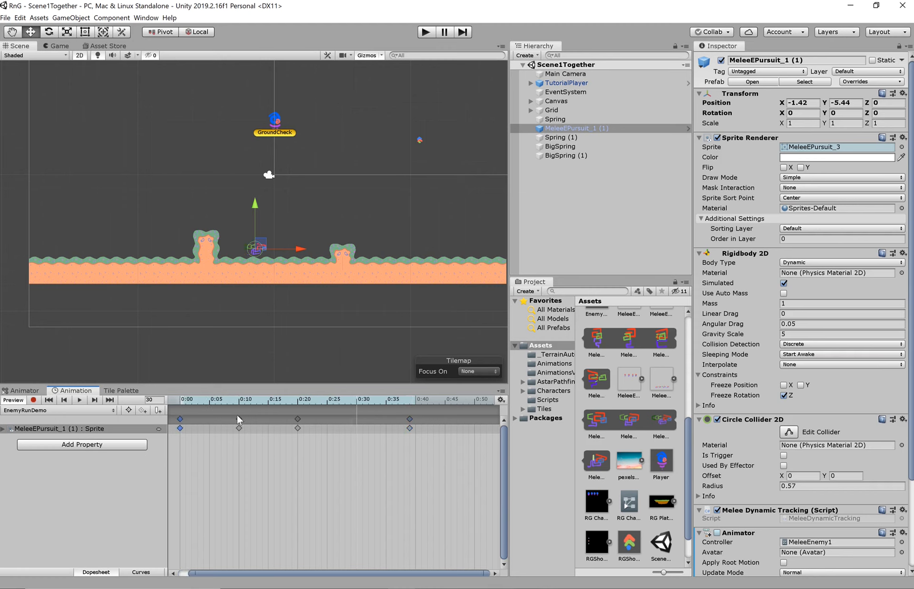
pyautogui.moveTo(234, 402)
pyautogui.mouseDown()
pyautogui.moveTo(296, 399)
pyautogui.moveTo(236, 404)
pyautogui.moveTo(237, 412)
pyautogui.mouseUp()
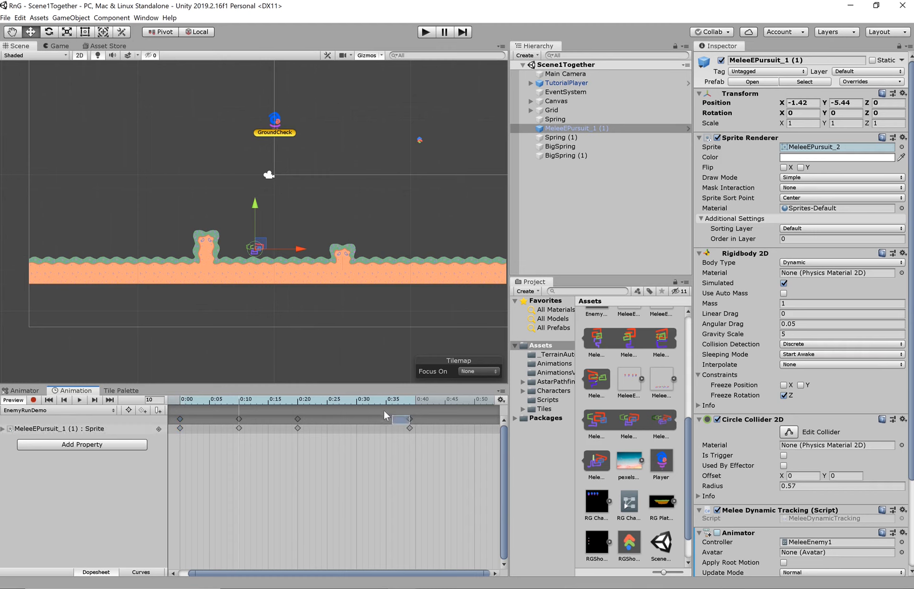
pyautogui.click(411, 428)
pyautogui.scroll(-1, 412, 428)
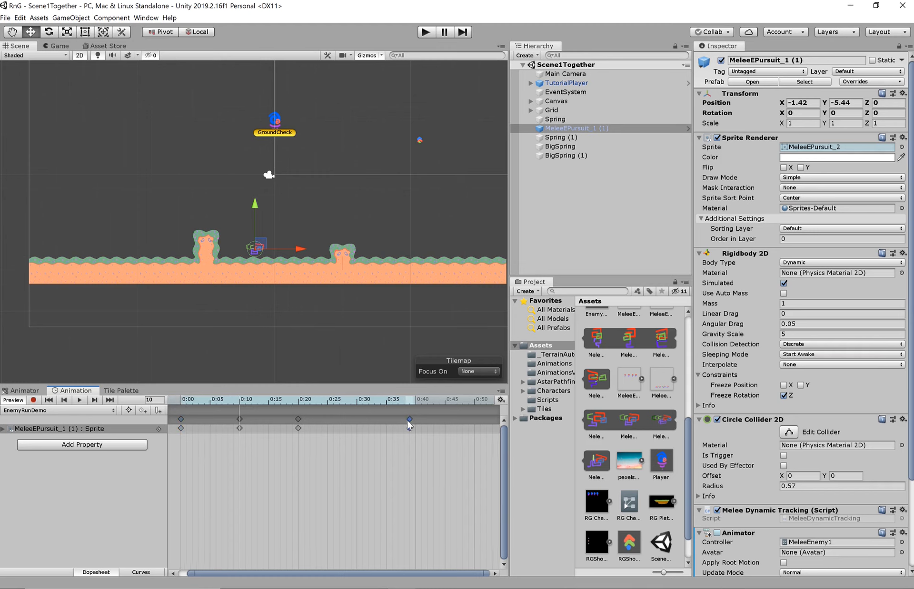
pyautogui.moveTo(409, 423); pyautogui.dragTo(357, 425)
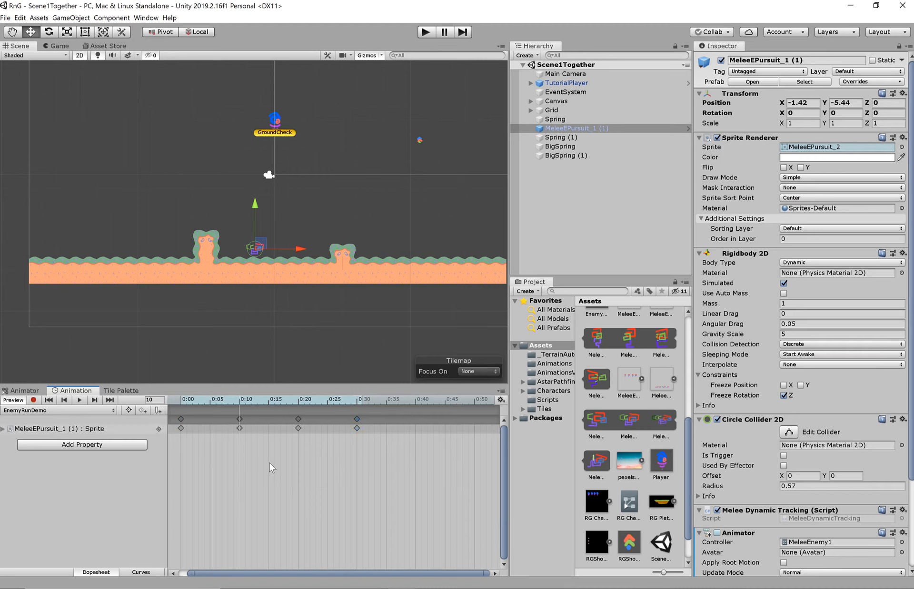
# Copy the MeleeEPursuit_5 keyframe at 0:00 to 0:40 and check the sprite shown at 0:30
pyautogui.click(179, 399)
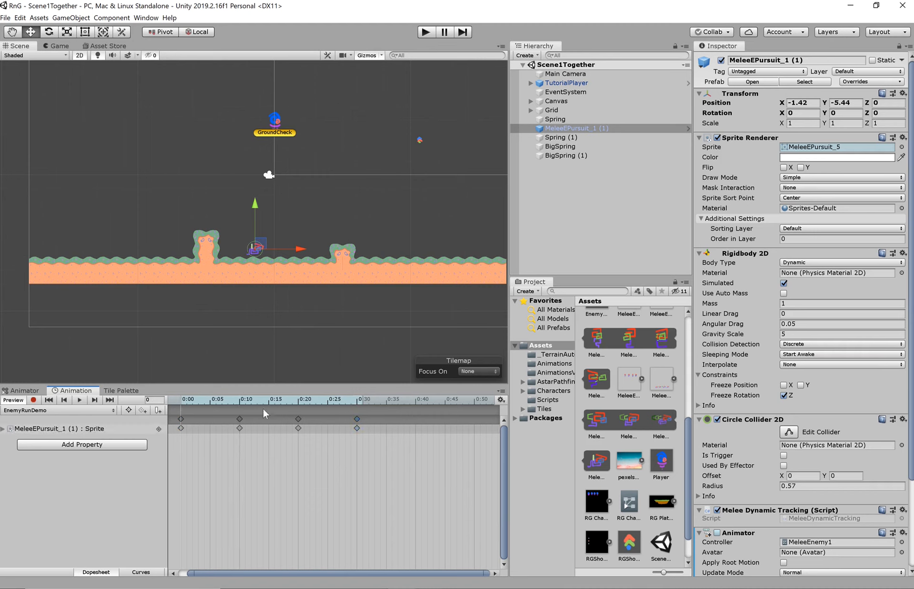
pyautogui.click(181, 421)
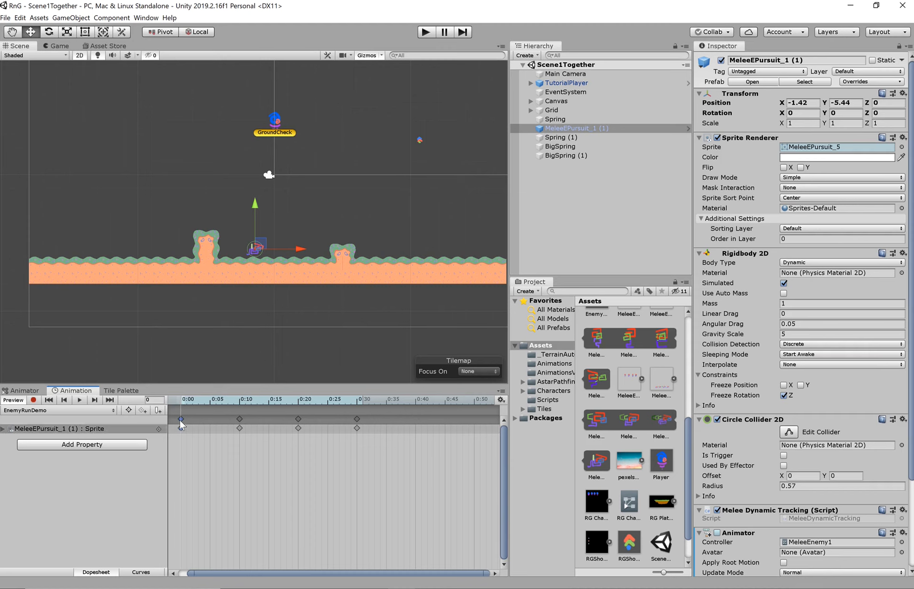
pyautogui.click(415, 398)
pyautogui.doubleClick(421, 427)
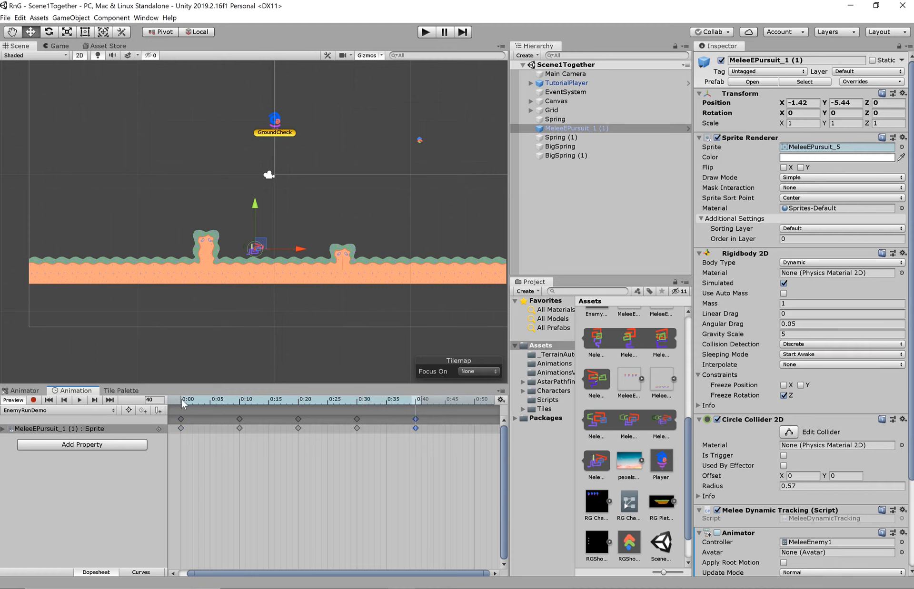
pyautogui.click(357, 405)
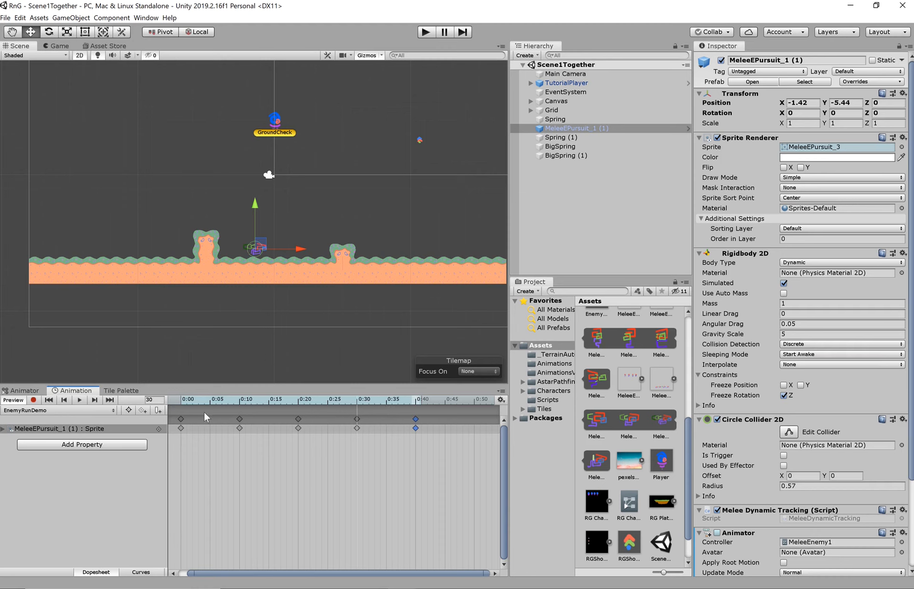
# Scrub through the clip and paste the copied MeleeEPursuit_5 keyframe at 0:50
pyautogui.moveTo(182, 401); pyautogui.dragTo(410, 404)
pyautogui.click(474, 399)
pyautogui.hotkey('ctrl', 'v')
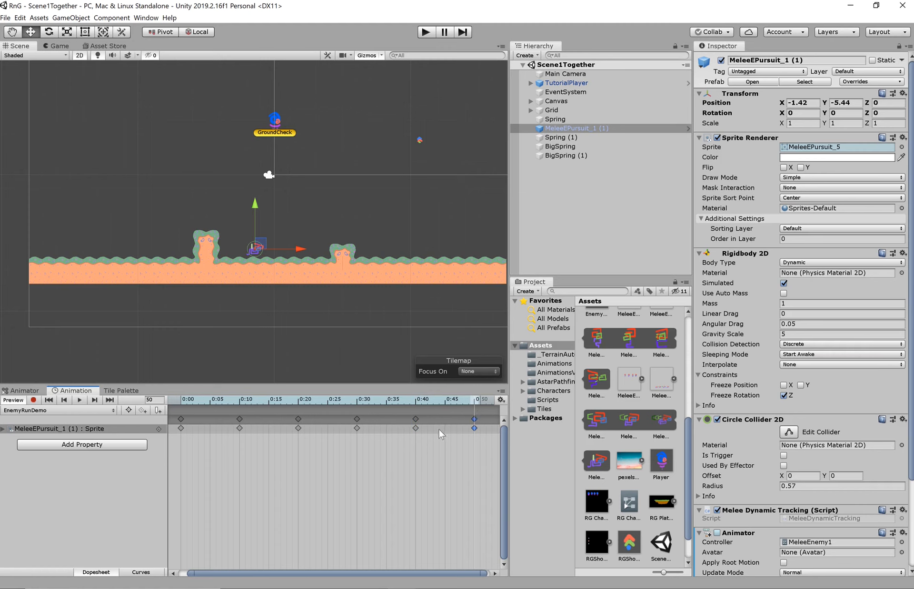
# Play the extended EnemyRunDemo animation and stop it
pyautogui.click(182, 403)
pyautogui.click(79, 401)
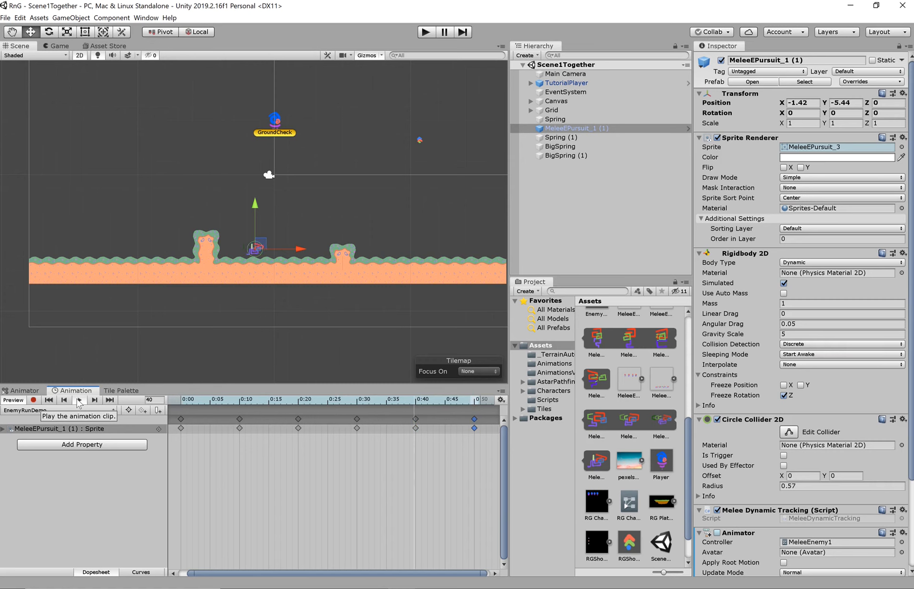
pyautogui.click(79, 401)
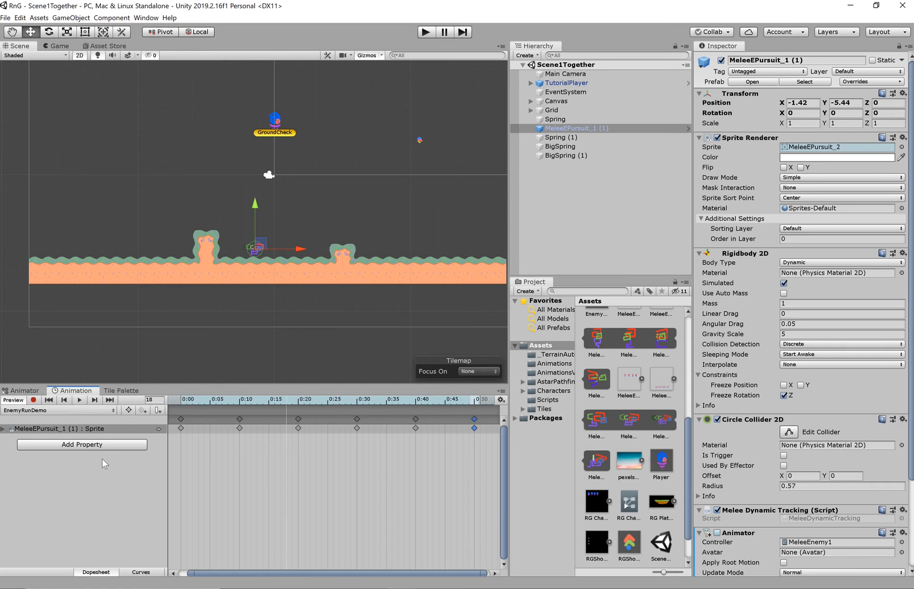
# Display the existing MeleeRun clip's keyframes and bring up the enemy's Animator state graph
pyautogui.click(101, 412)
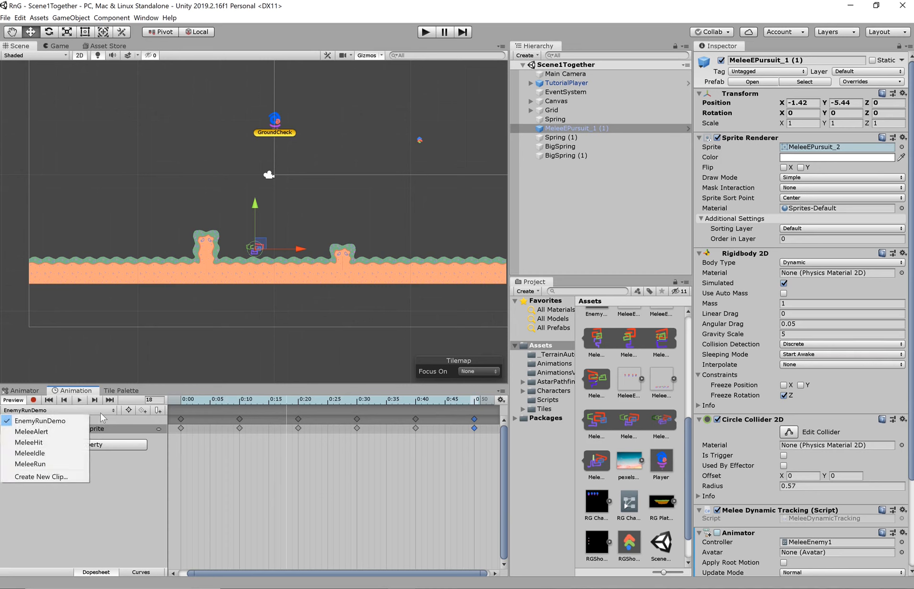
pyautogui.click(51, 464)
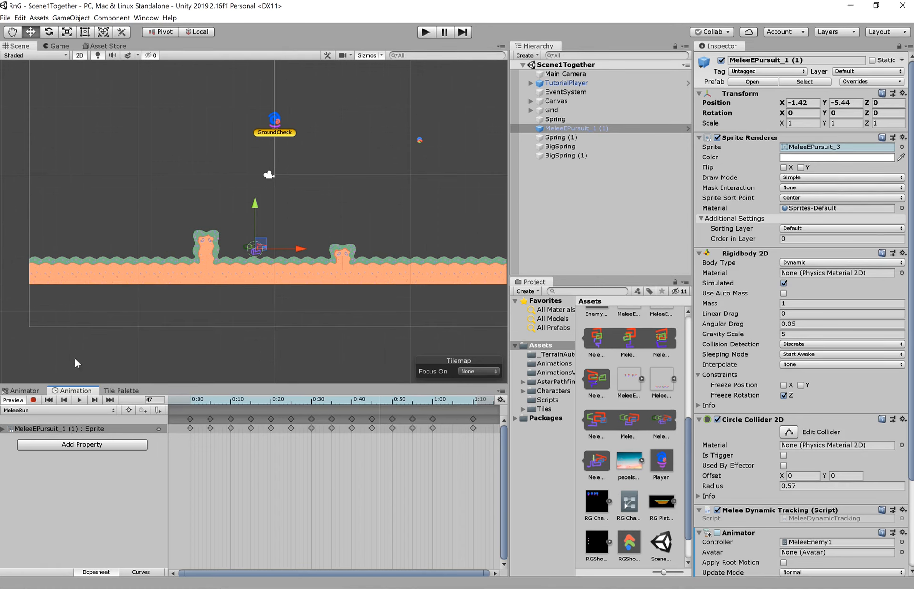
pyautogui.click(25, 390)
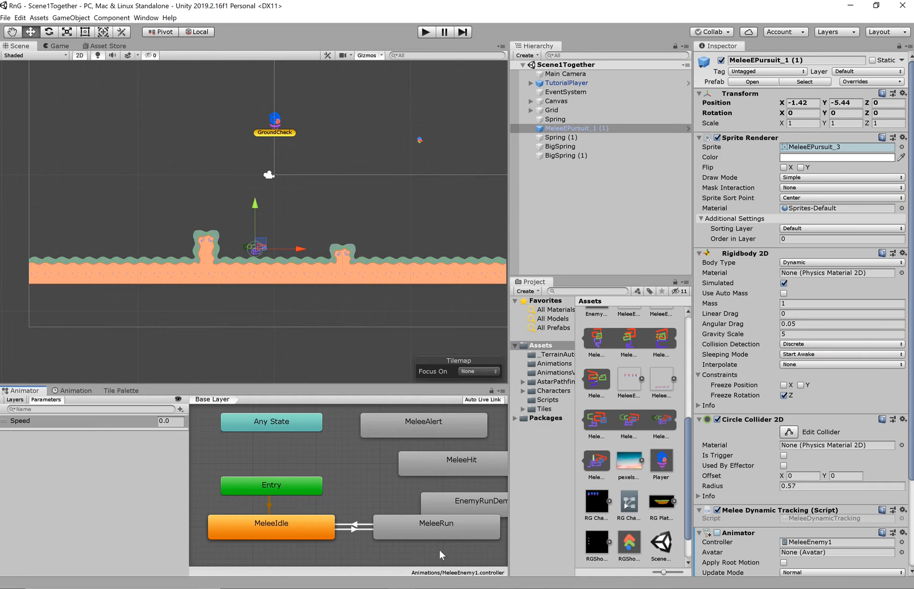
# Switch to Visual Studio, read through the PlayerMovement and MeleeDynamicTracking scripts, and return to Unity
pyautogui.click(428, 588)
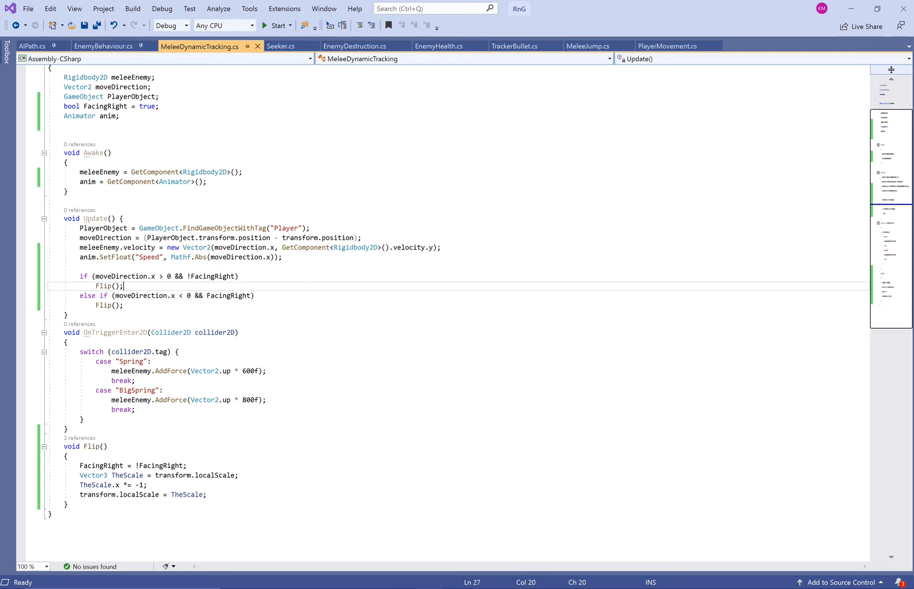
pyautogui.click(664, 48)
pyautogui.scroll(6, 153, 181)
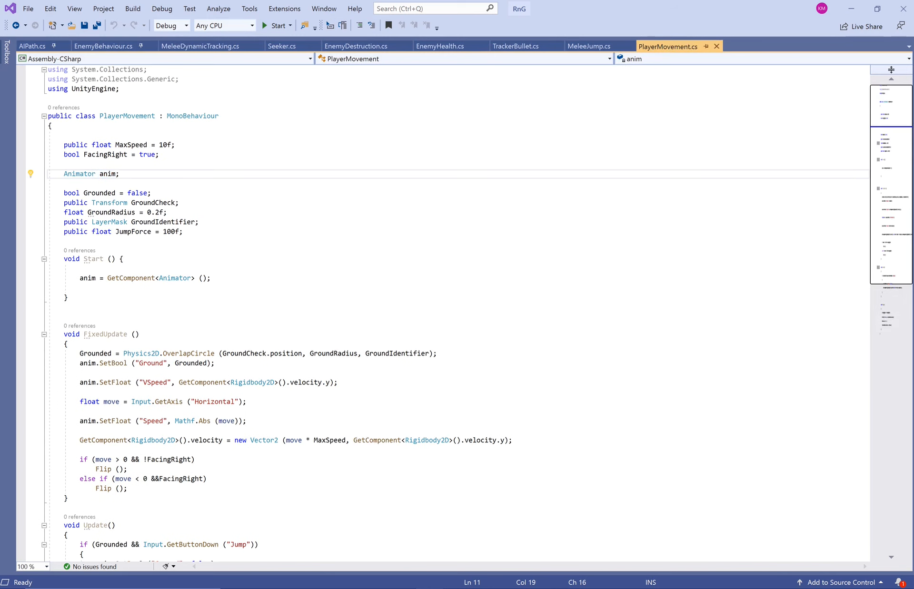
pyautogui.scroll(-5, 443, 315)
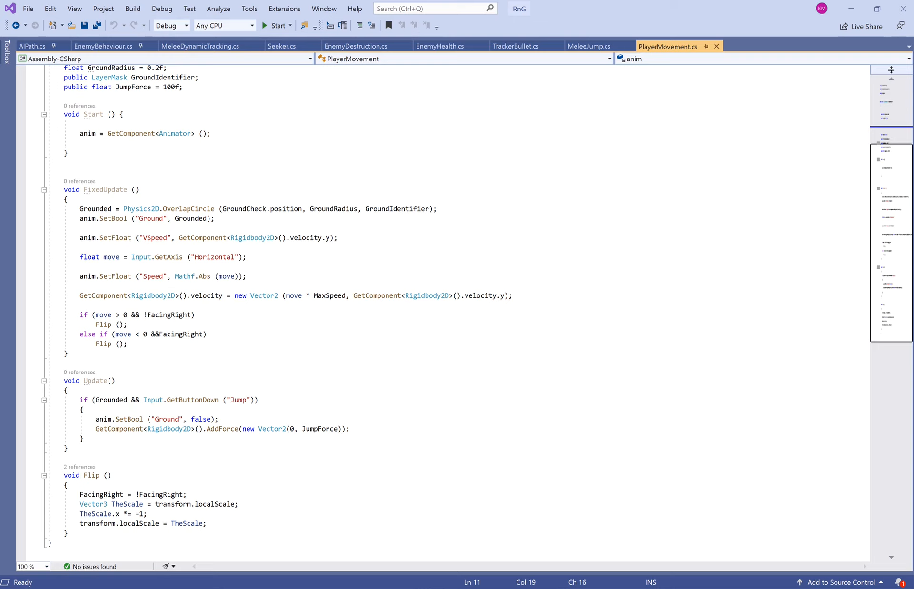
pyautogui.click(230, 46)
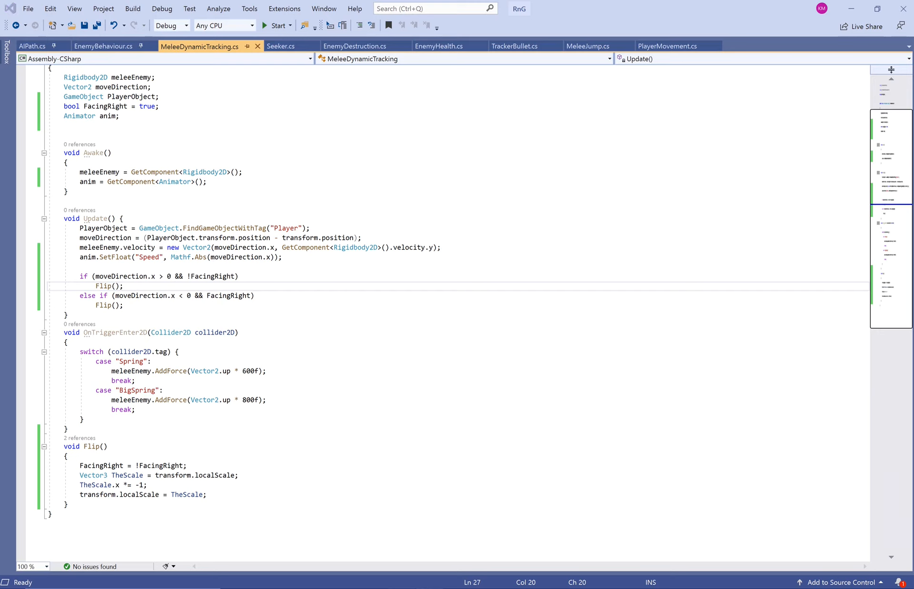
pyautogui.hotkey('alt', 'Tab')
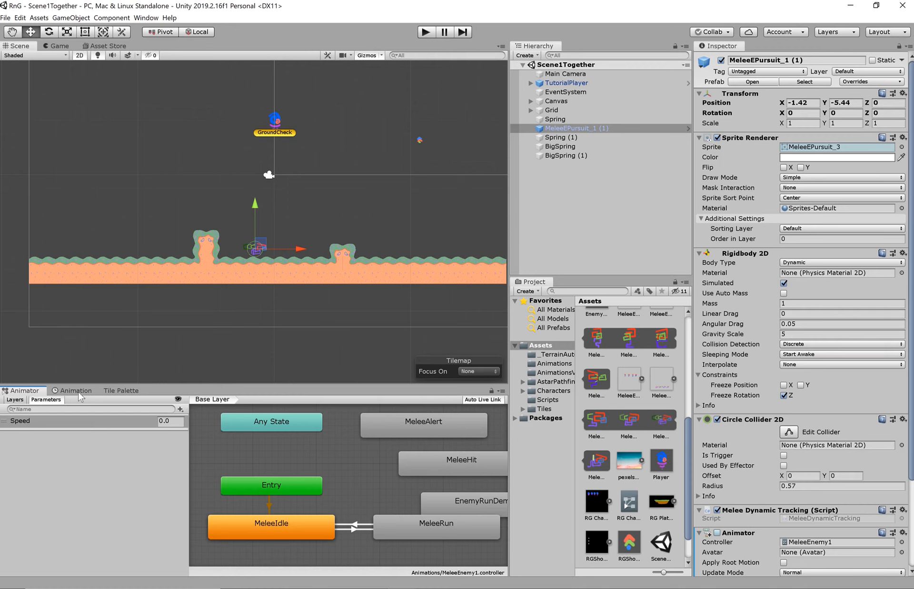
# Select the MeleeEPursuit_1 (1) enemy and check which parameter types its Animator controller offers
pyautogui.click(591, 128)
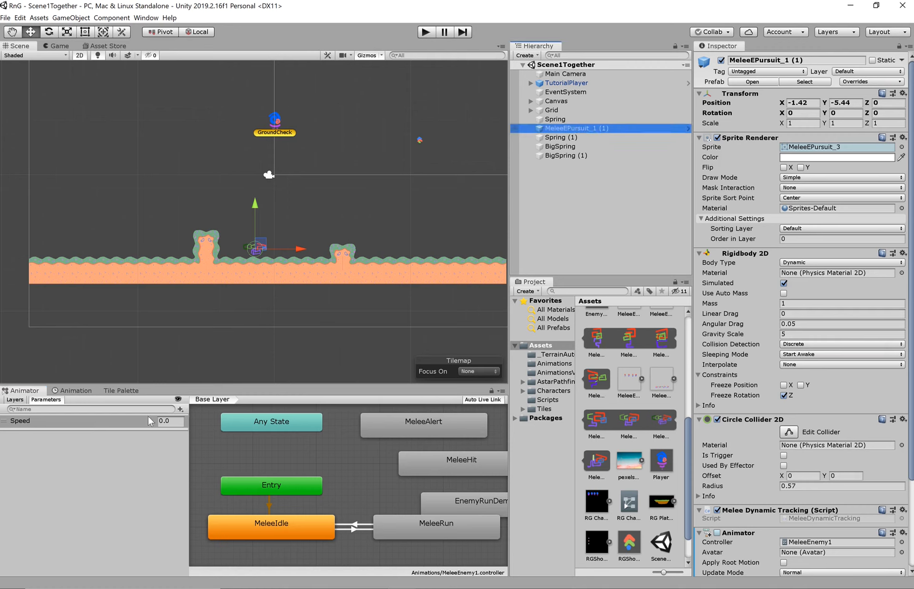
pyautogui.click(180, 410)
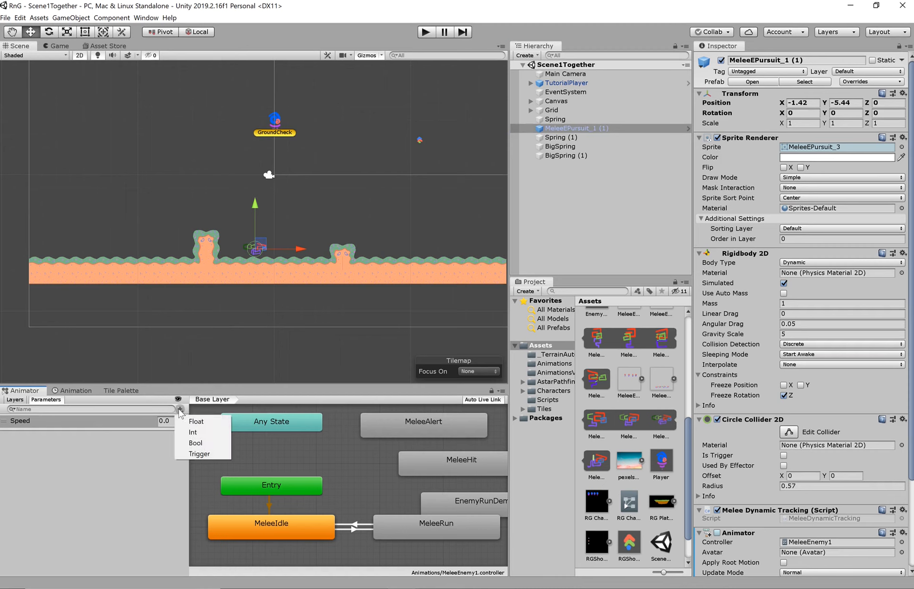
pyautogui.click(76, 456)
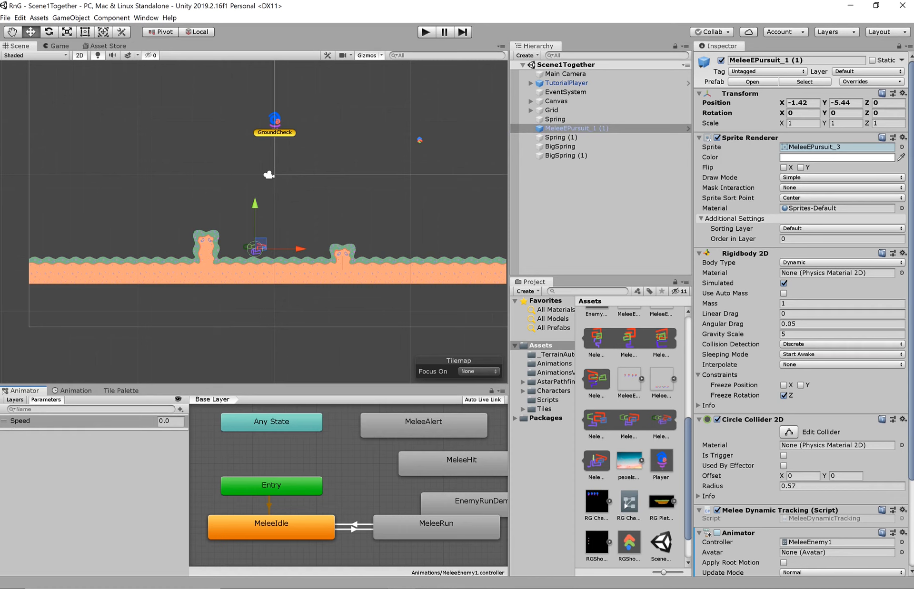
# Switch to Visual Studio and compare the Animator and Flip code in MeleeDynamicTracking.cs with PlayerMovement.cs
pyautogui.moveTo(428, 588)
pyautogui.click(420, 587)
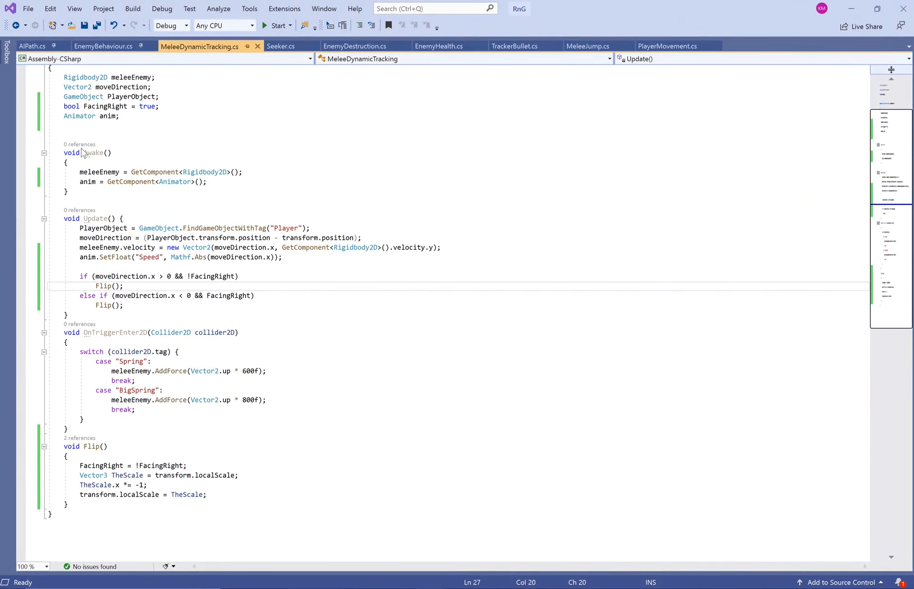
pyautogui.scroll(2, 82, 153)
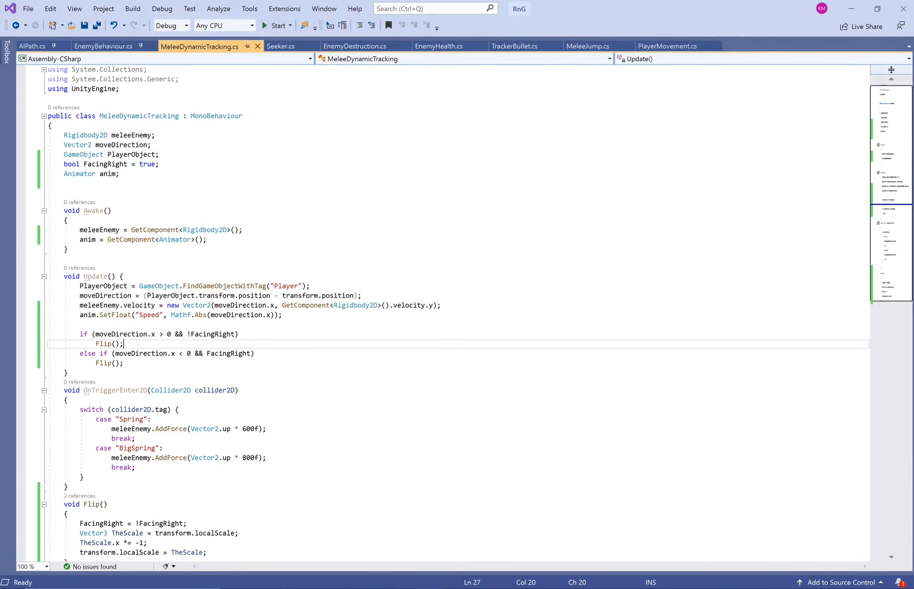
pyautogui.scroll(-2, 443, 315)
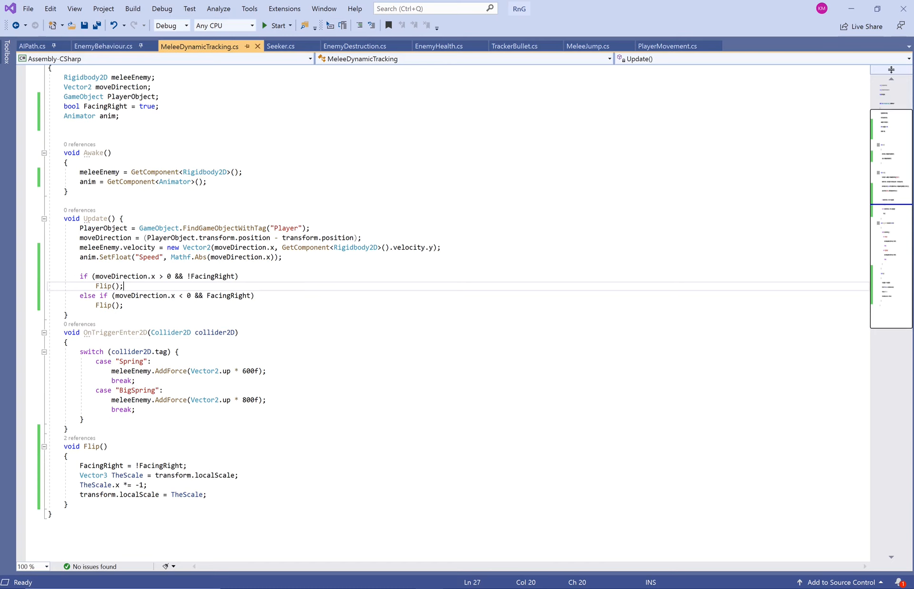
pyautogui.click(668, 46)
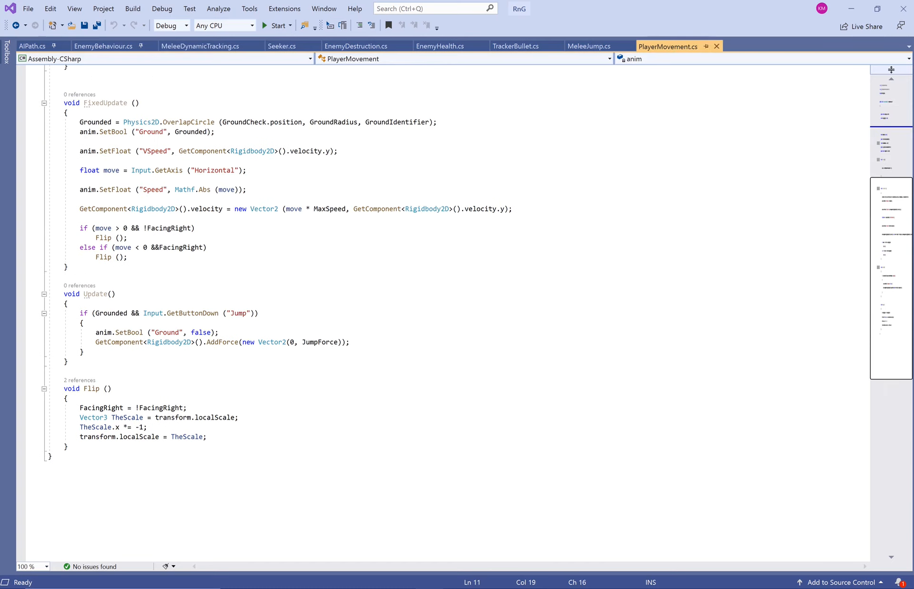
pyautogui.click(235, 48)
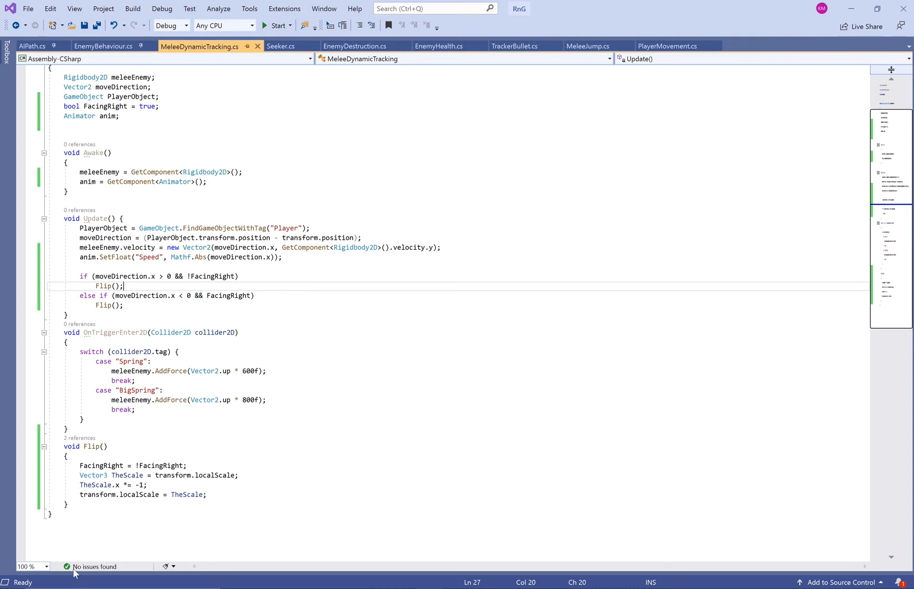
pyautogui.click(656, 44)
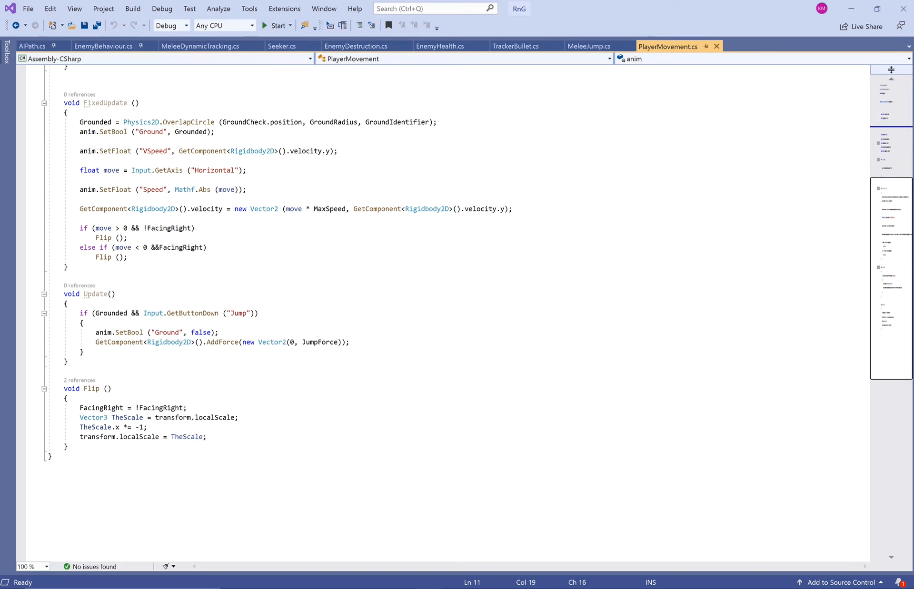
pyautogui.click(208, 49)
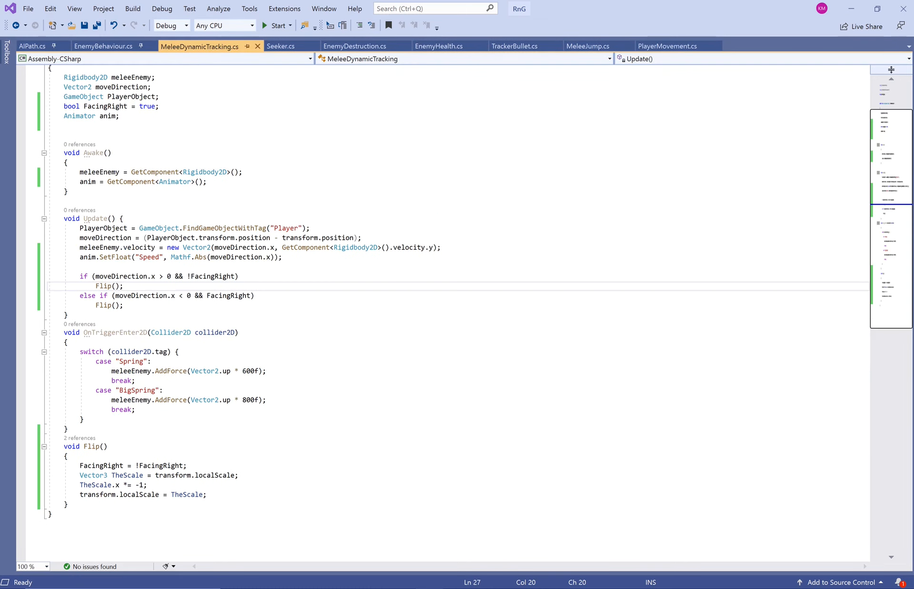
pyautogui.click(53, 515)
pyautogui.press('Return')
pyautogui.hotkey('ctrl', 'z')
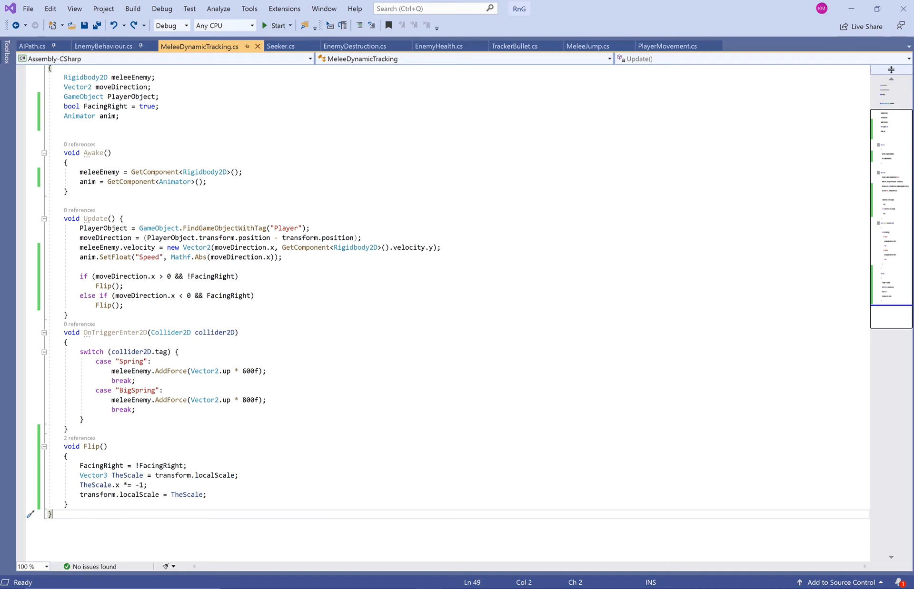
# Save the MeleeDynamicTracking script and switch back to Unity
pyautogui.click(85, 25)
pyautogui.hotkey('alt', 'Tab')
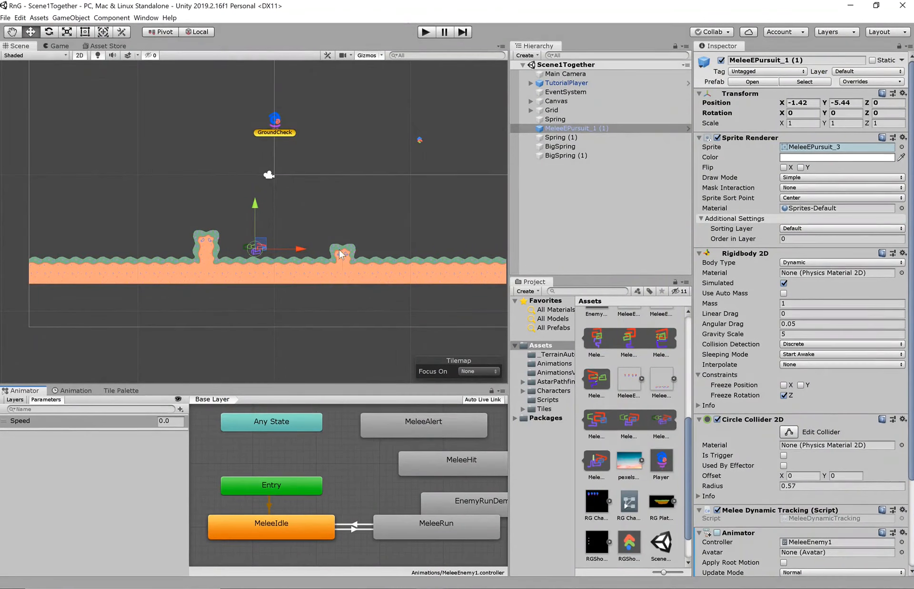
# Delete both transitions between MeleeIdle and MeleeRun and remove the EnemyRunDemo state from the Animator graph
pyautogui.click(353, 529)
pyautogui.press('Delete')
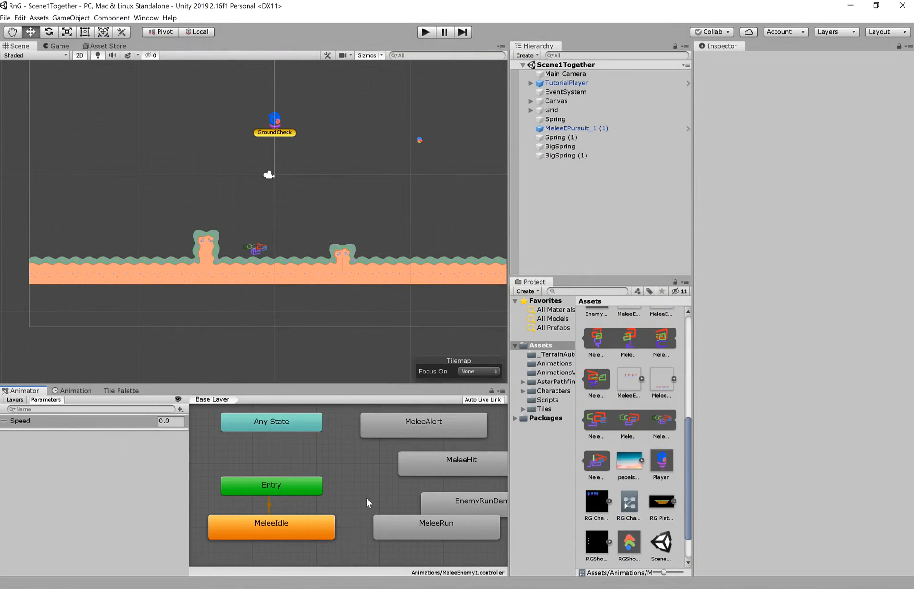
pyautogui.scroll(-2, 389, 517)
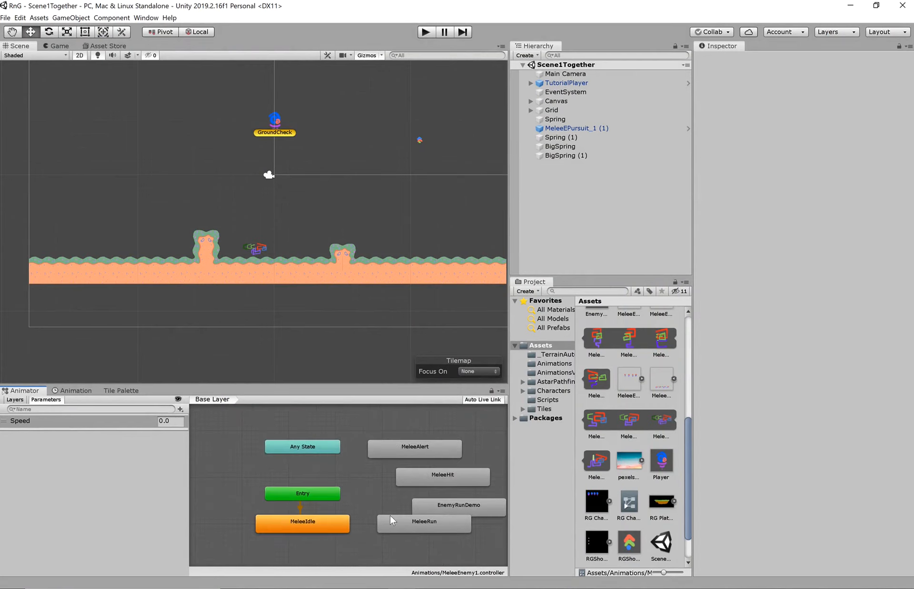
pyautogui.moveTo(445, 504); pyautogui.dragTo(376, 424)
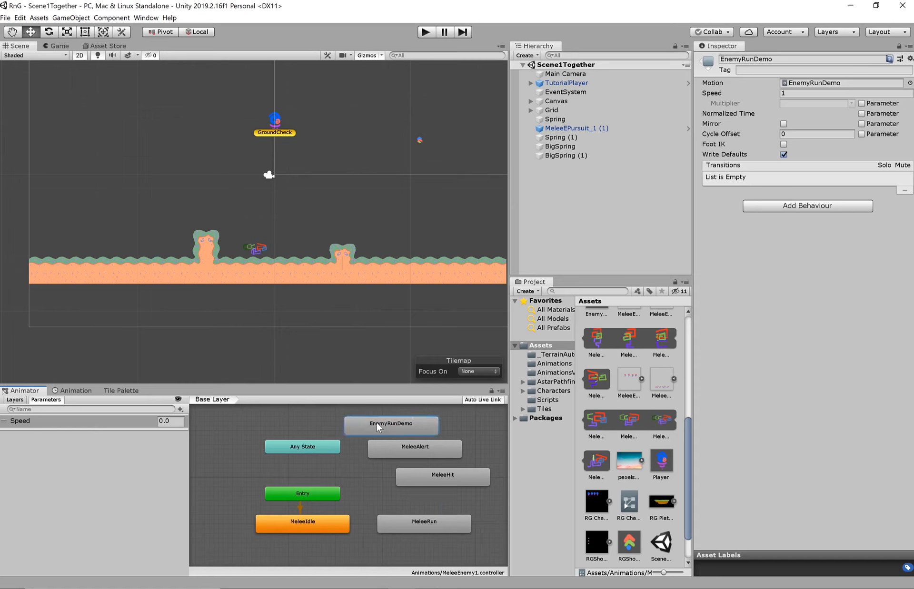
pyautogui.press('Delete')
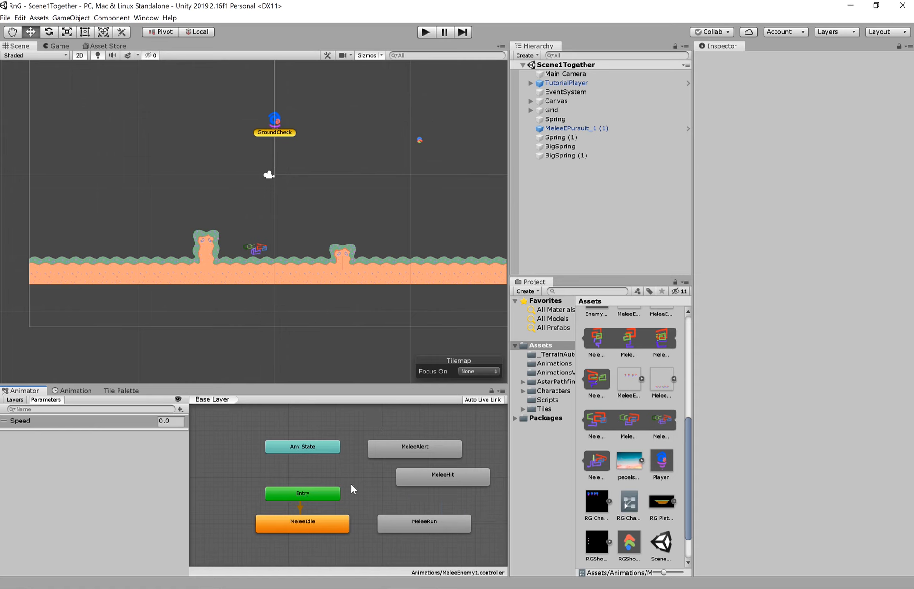
# Make a transition from the MeleeIdle state to the MeleeRun state
pyautogui.scroll(2, 359, 519)
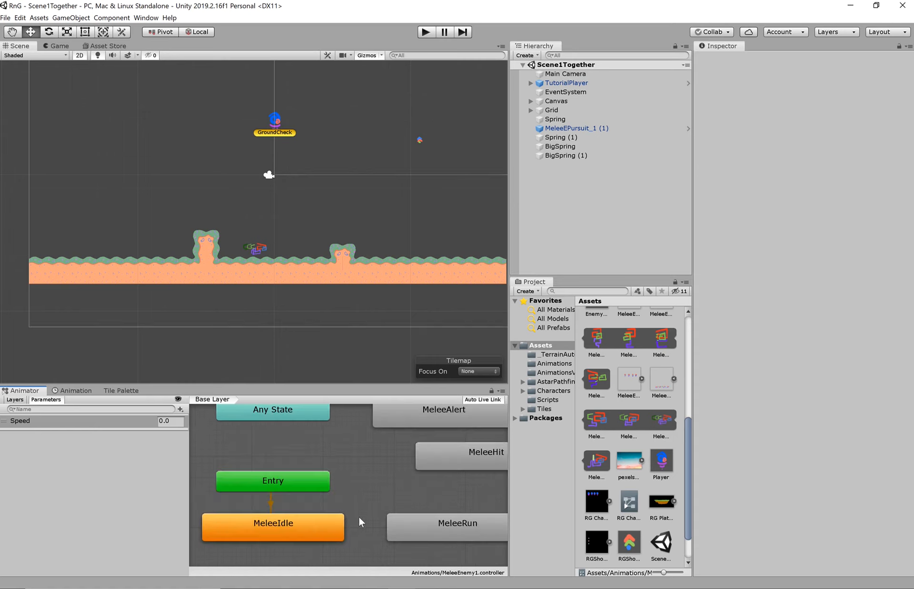
pyautogui.scroll(-2, 359, 518)
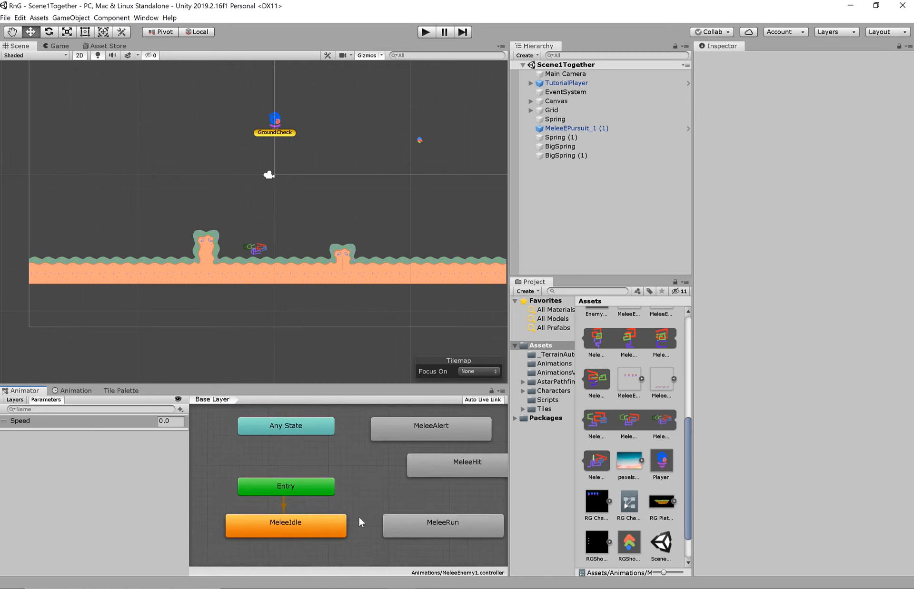
pyautogui.click(334, 525)
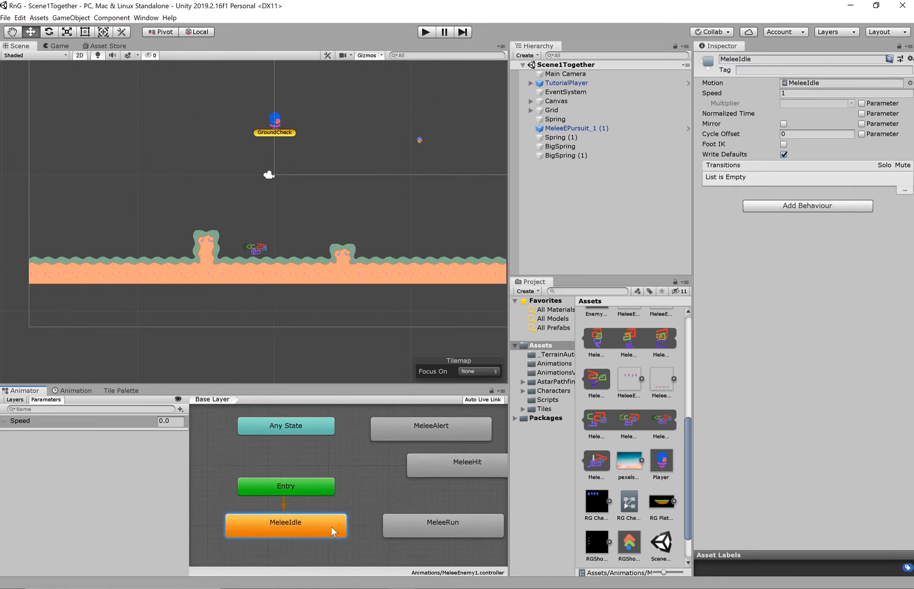
pyautogui.rightClick(331, 526)
pyautogui.click(367, 533)
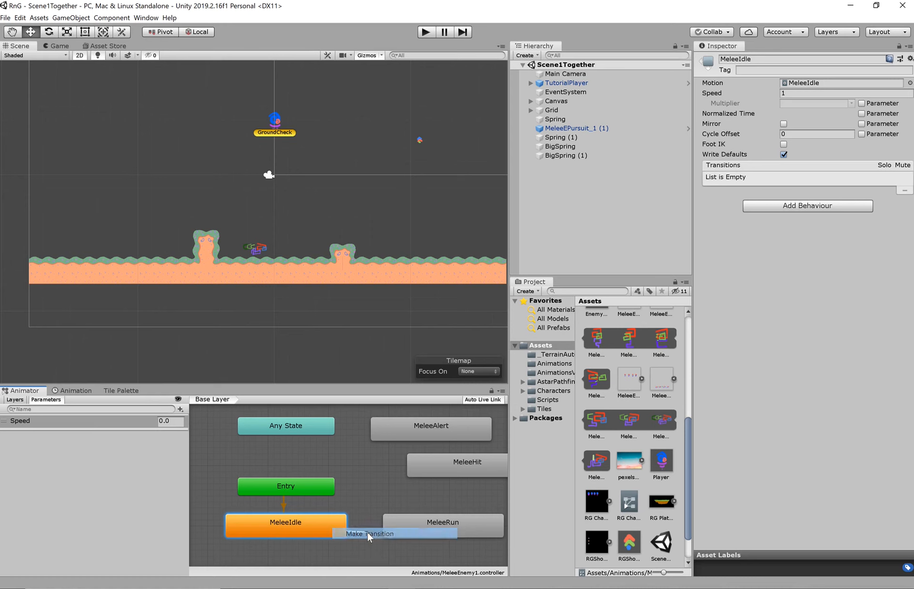
pyautogui.click(408, 531)
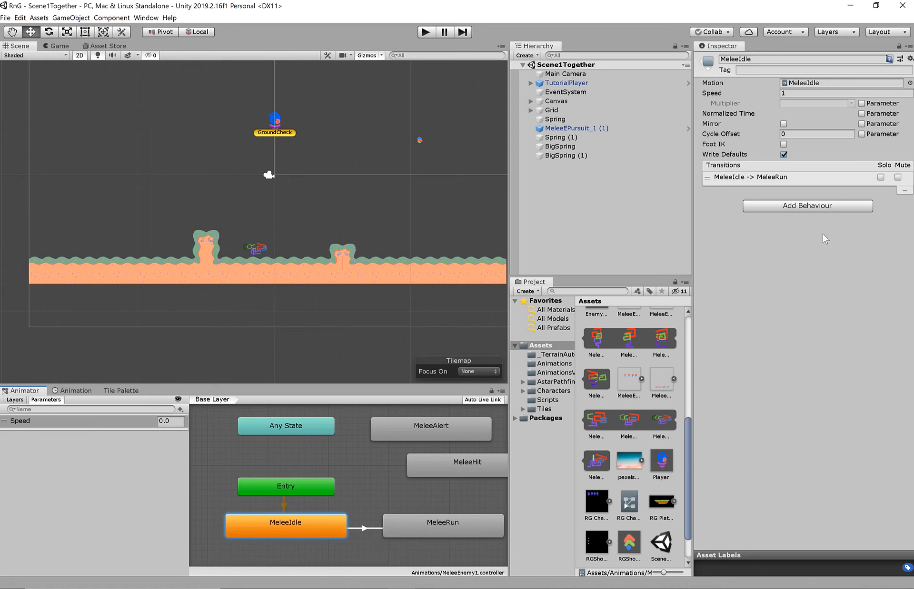
# Add a condition to the MeleeIdle to MeleeRun transition requiring Speed to be Greater than 0.1
pyautogui.click(366, 528)
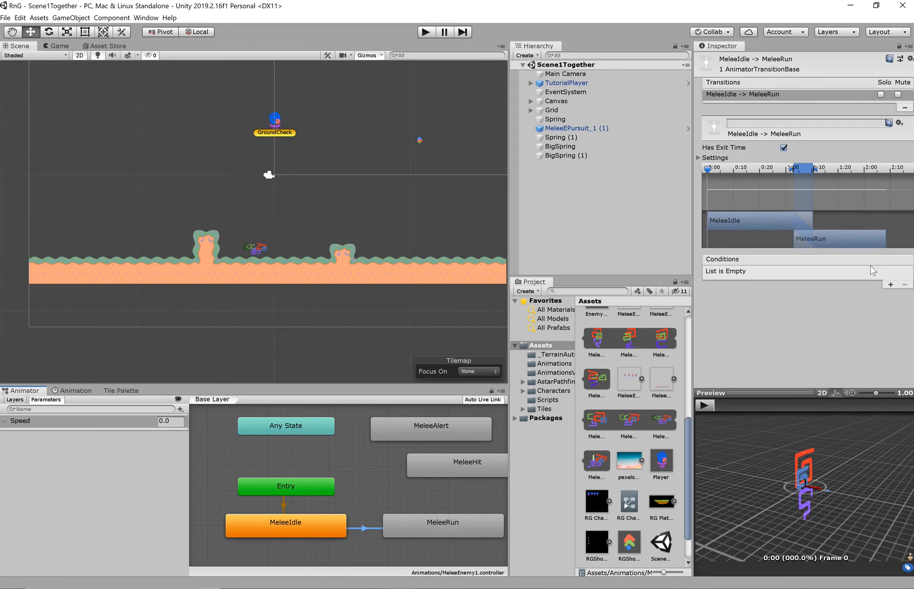
pyautogui.click(890, 285)
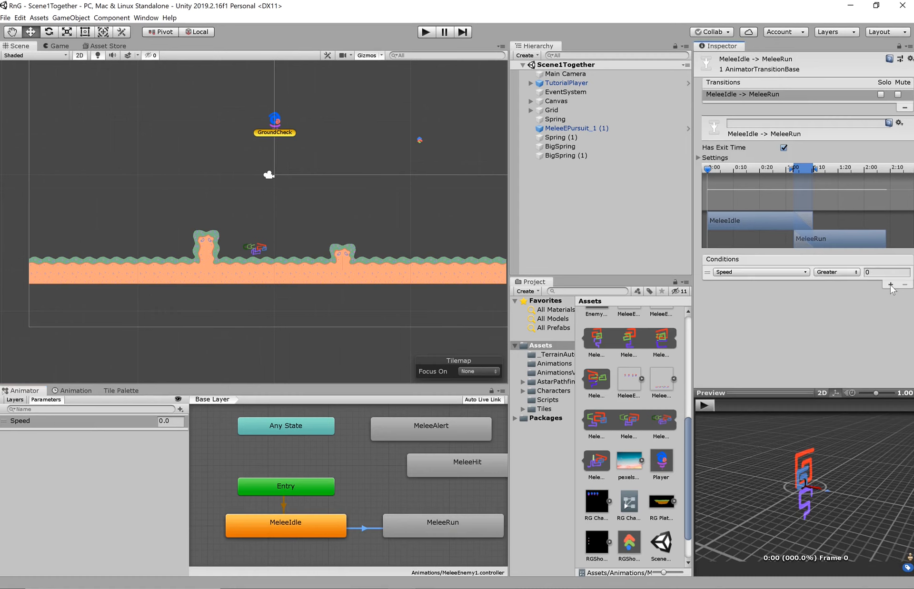
pyautogui.click(881, 273)
pyautogui.press('BackSpace')
pyautogui.press('Return')
pyautogui.write('0.1')
# Make a transition from the MeleeRun state back to the MeleeIdle state
pyautogui.click(397, 521)
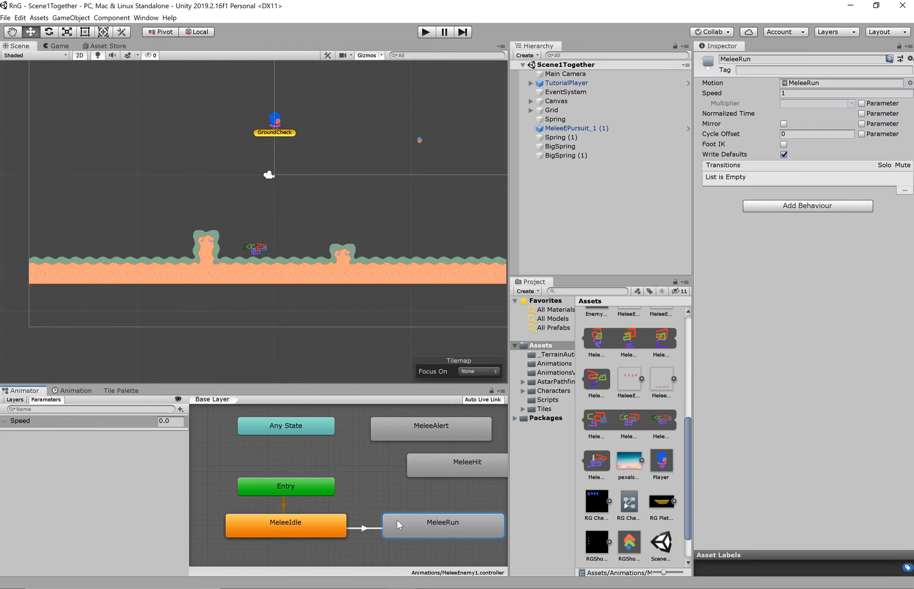
pyautogui.click(324, 516)
pyautogui.click(410, 526)
pyautogui.rightClick(399, 521)
pyautogui.click(419, 528)
pyautogui.click(341, 518)
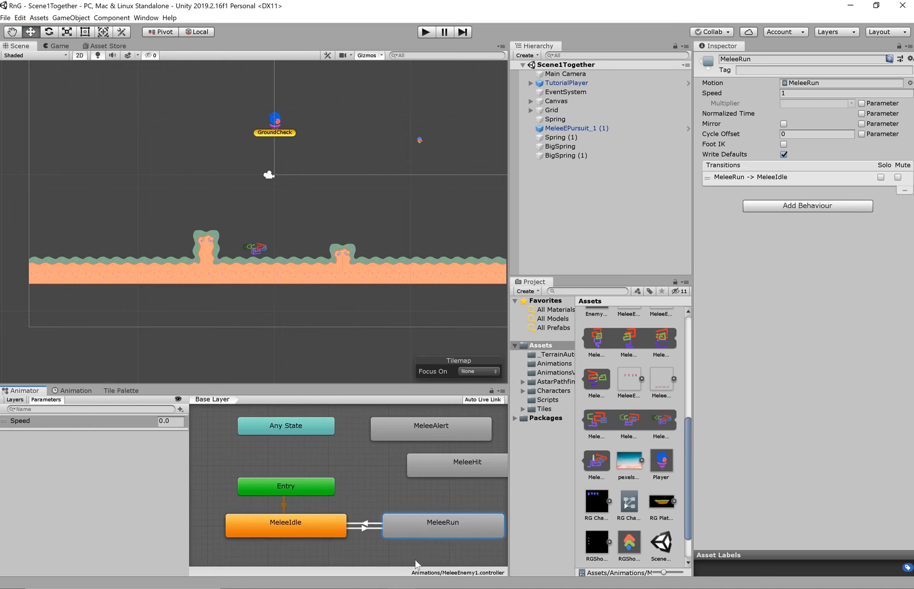
# Add a condition to the MeleeRun to MeleeIdle transition requiring Speed to be Less than 0.1
pyautogui.click(364, 524)
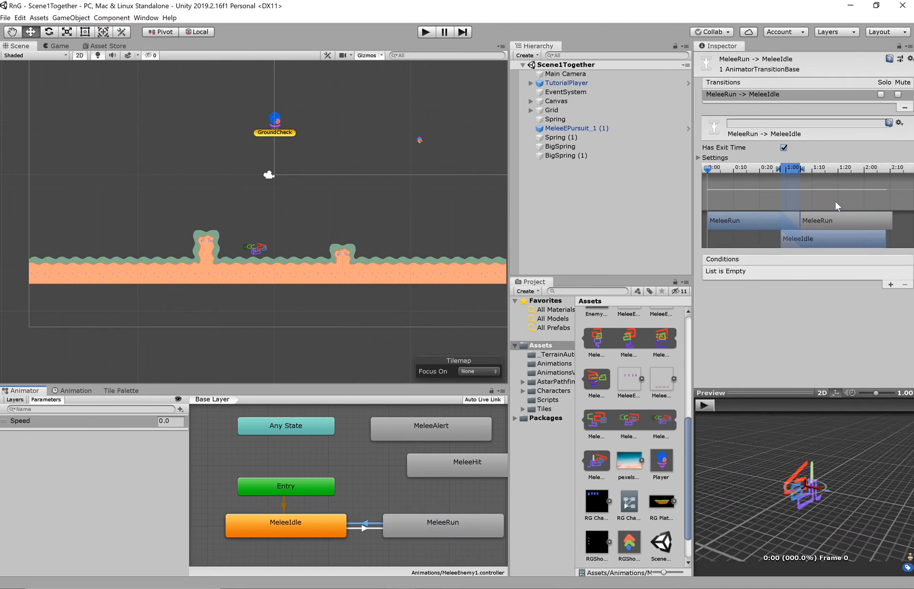
pyautogui.click(890, 284)
pyautogui.click(826, 273)
pyautogui.click(831, 295)
pyautogui.click(887, 273)
pyautogui.write('.1')
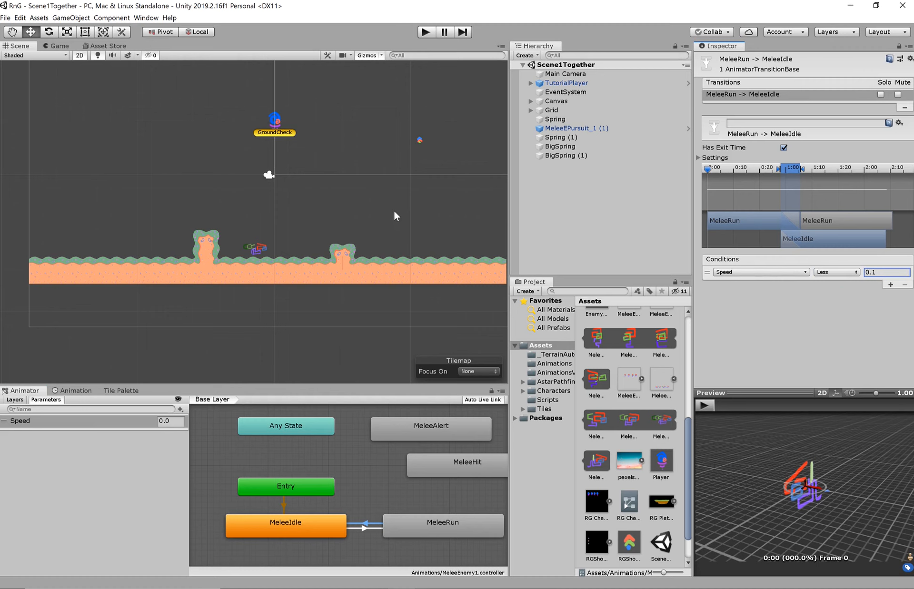
pyautogui.click(375, 524)
# Run the game and move and jump the player around the enemy to check its switching between MeleeIdle and MeleeRun
pyautogui.click(427, 32)
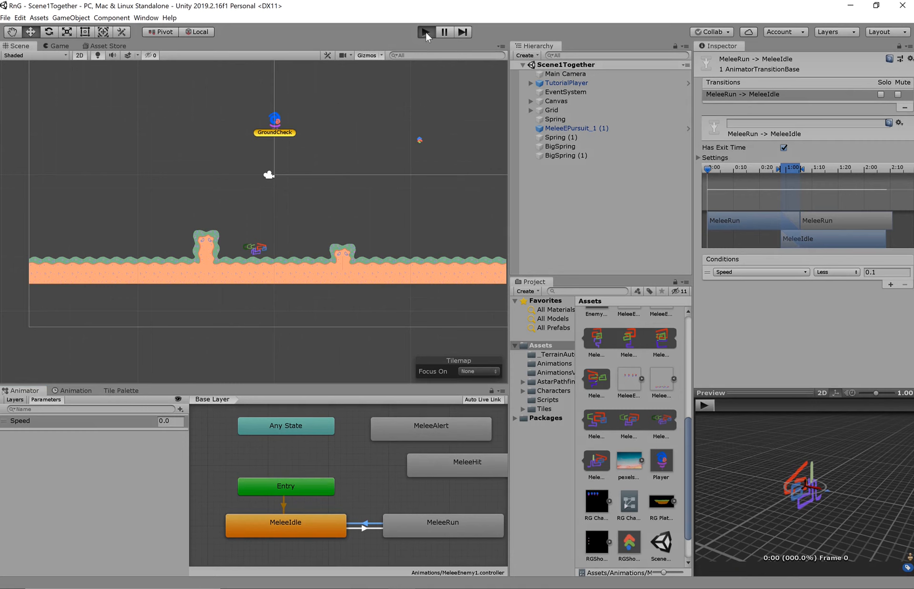
pyautogui.press('a')
pyautogui.press('space')
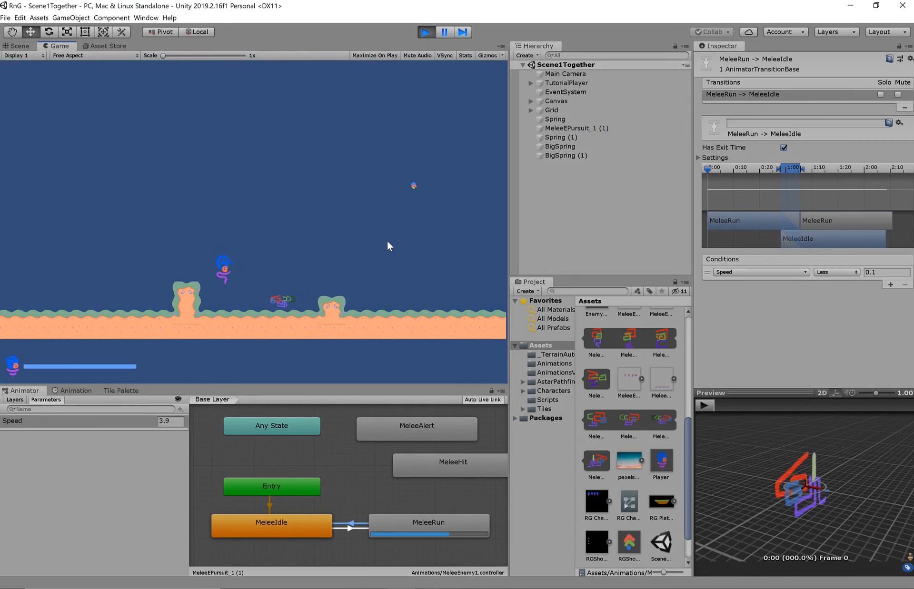
pyautogui.press('d')
pyautogui.press('space')
pyautogui.press('a')
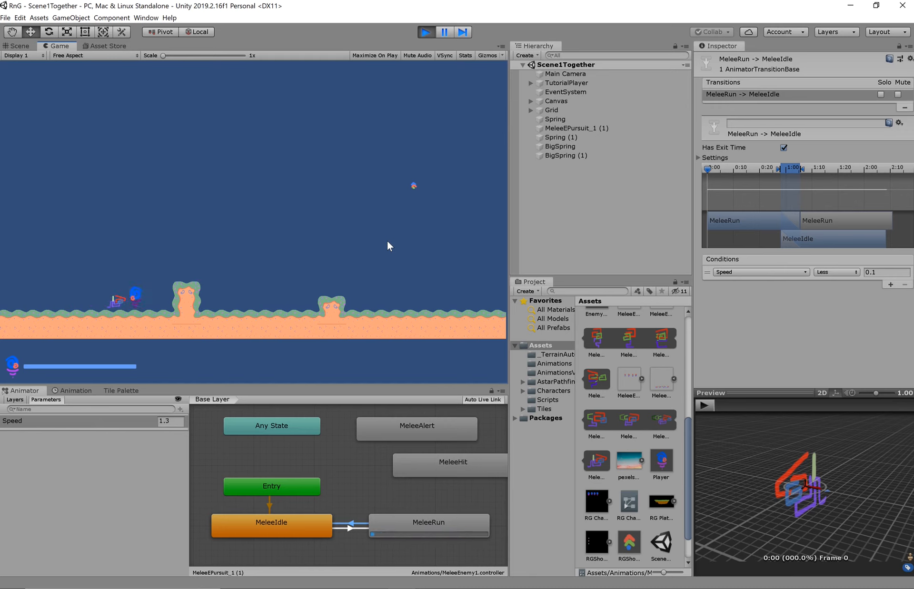
pyautogui.press('d')
pyautogui.press('space')
pyautogui.press('a')
pyautogui.press('space')
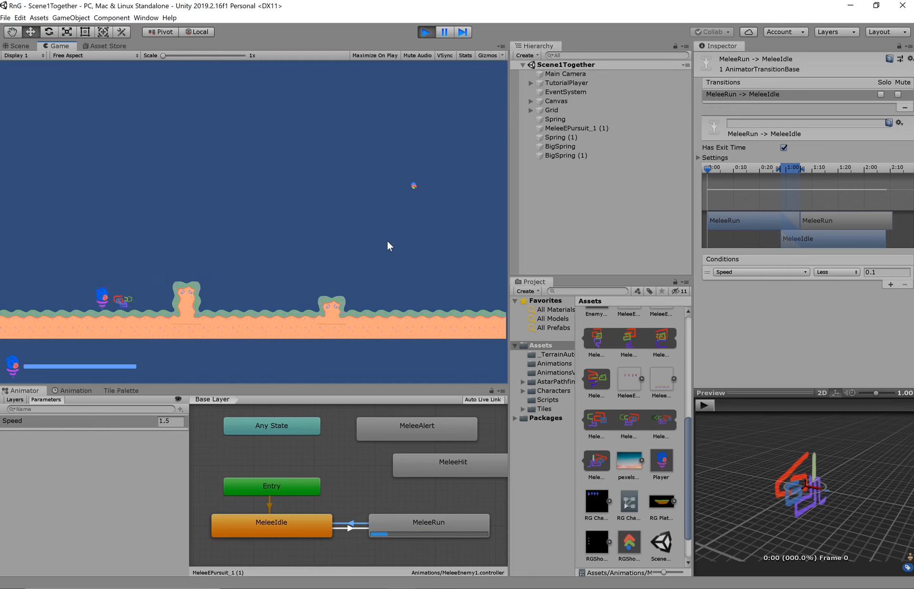
pyautogui.press('a')
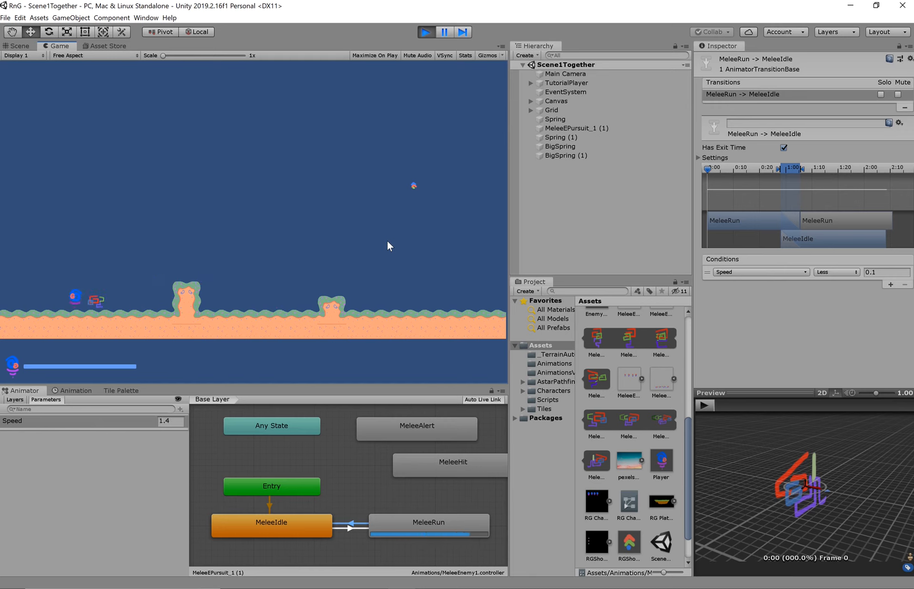
pyautogui.press('a')
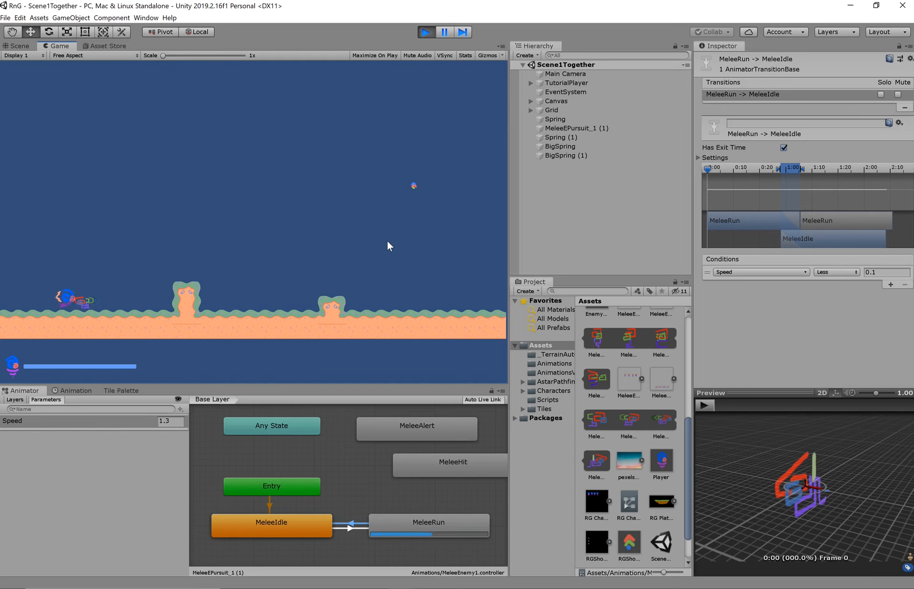
pyautogui.press('space')
pyautogui.press('d')
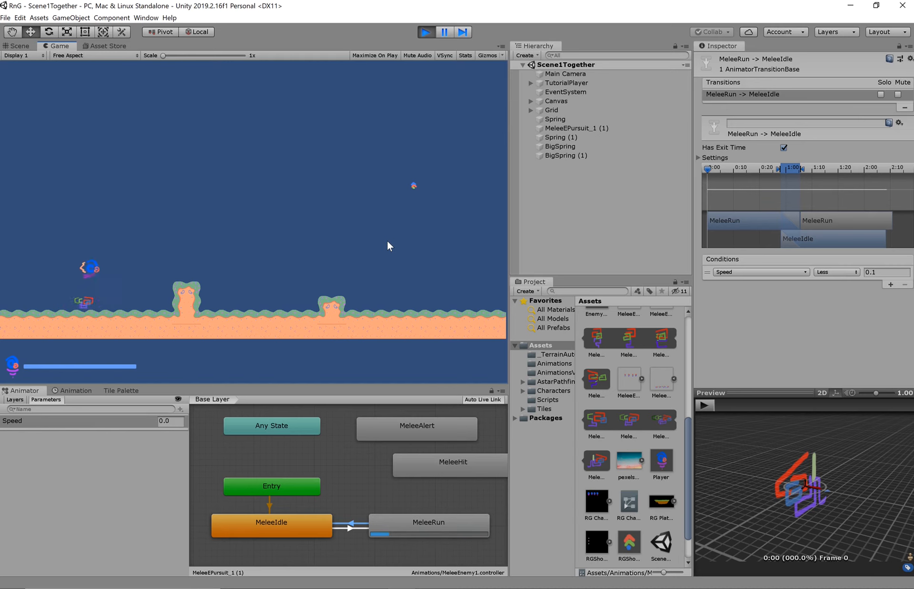
pyautogui.press('a')
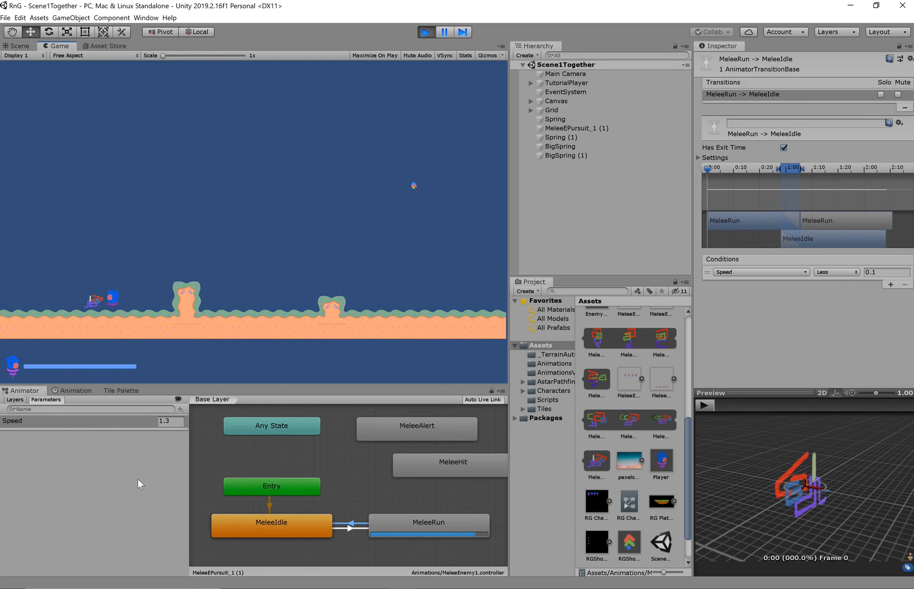
# Set the Speed Less threshold of the MeleeRun to MeleeIdle transition to 1.5 while the game is running
pyautogui.click(606, 132)
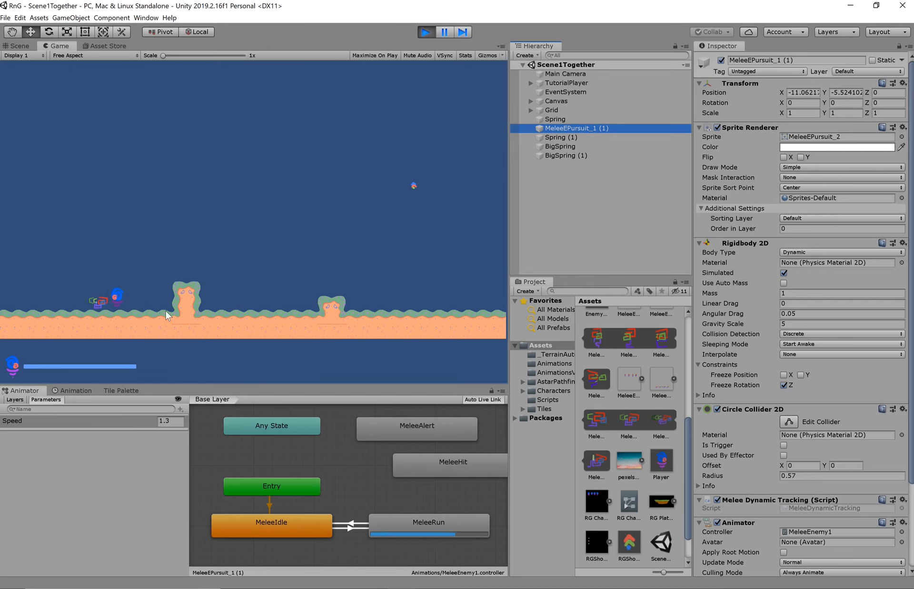
pyautogui.click(352, 529)
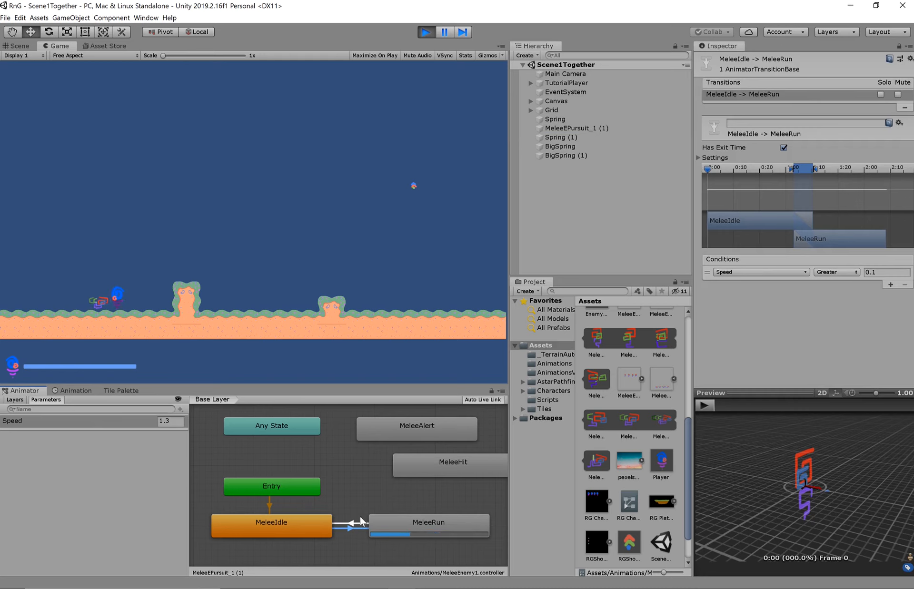
pyautogui.click(350, 523)
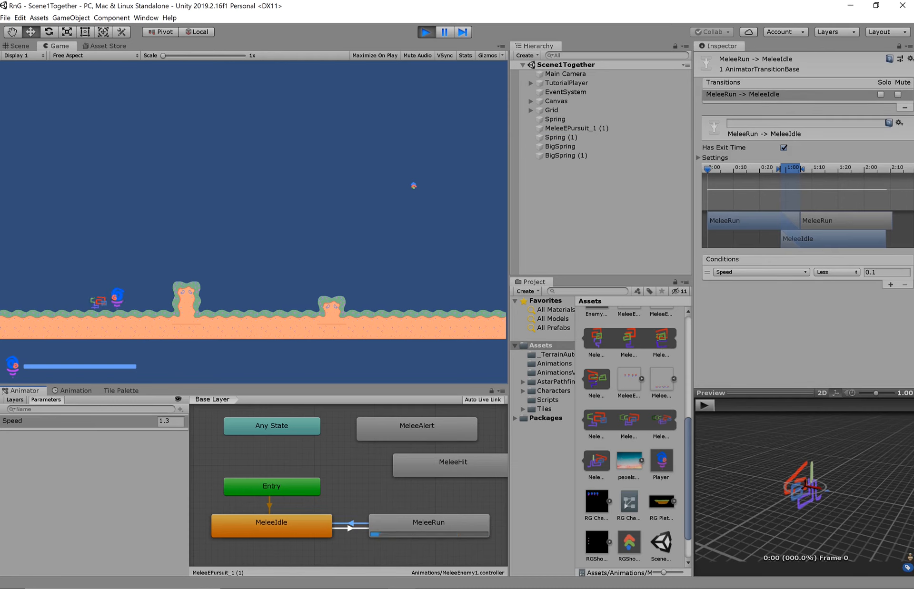
pyautogui.click(886, 272)
pyautogui.write('1.5')
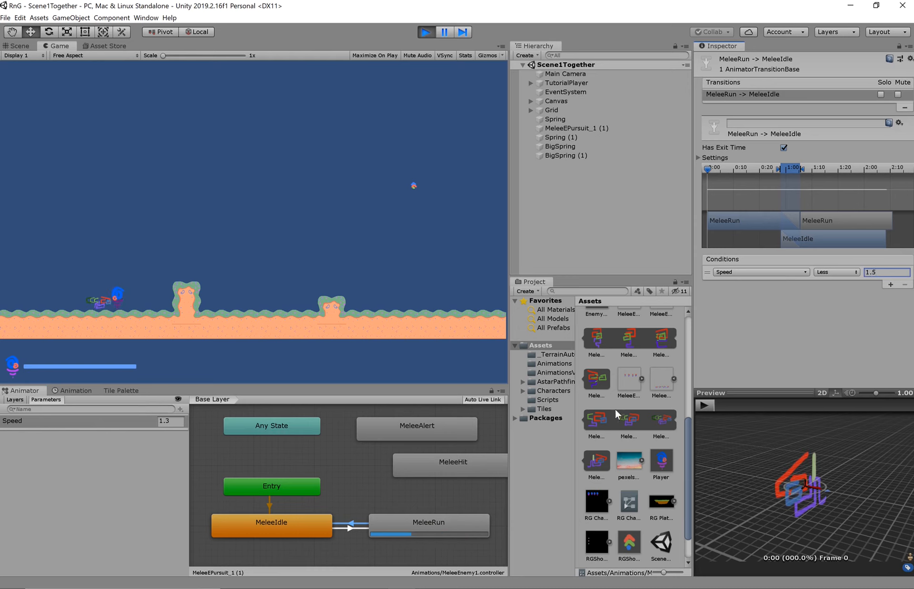
# Set the Speed Greater threshold of the MeleeIdle to MeleeRun transition to 1.5
pyautogui.click(347, 528)
pyautogui.click(348, 527)
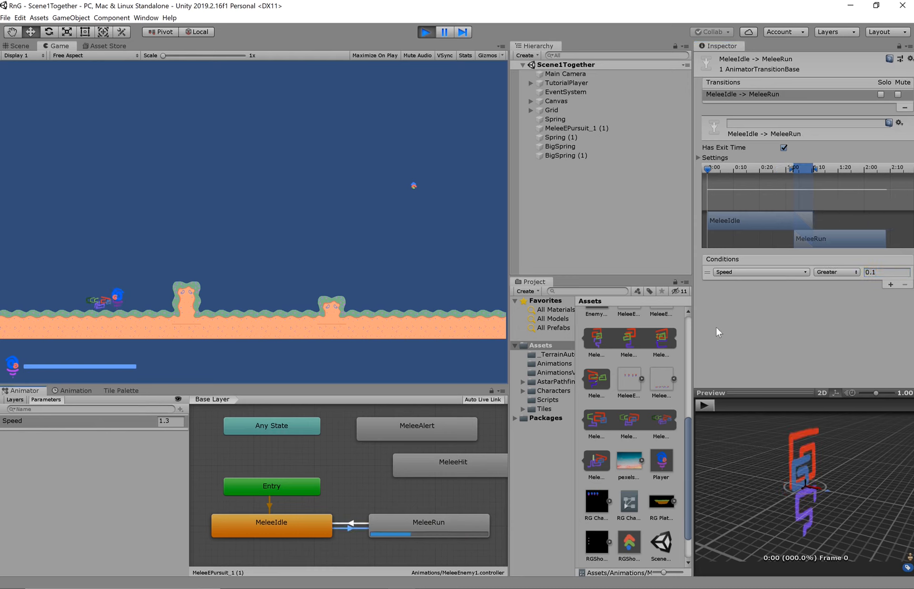
pyautogui.click(886, 273)
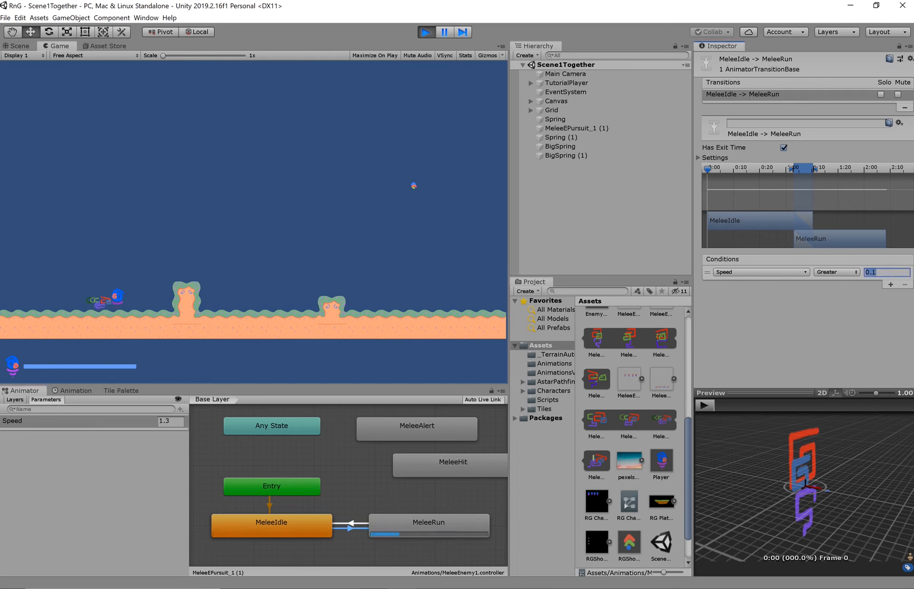
pyautogui.write('1.5')
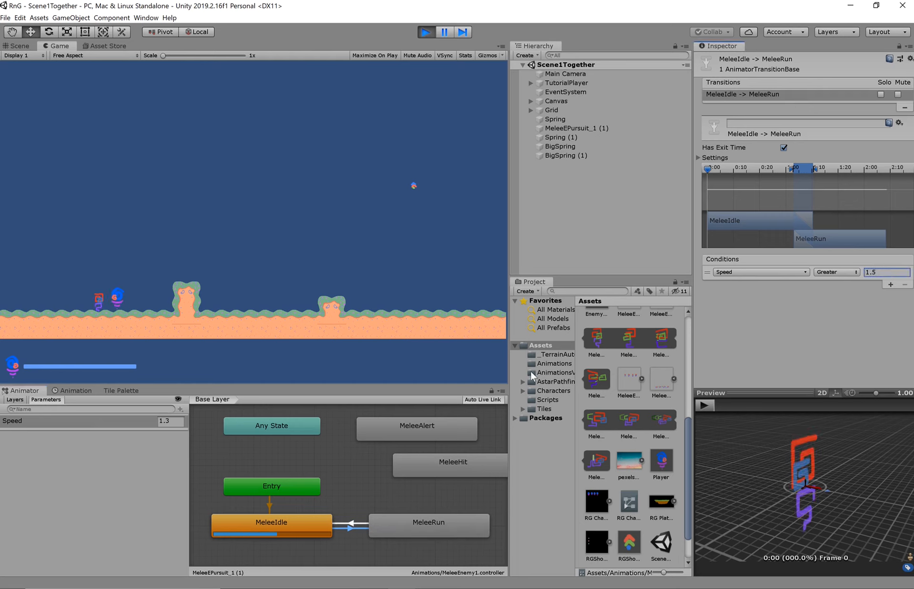
# Test the enemy's animation response to the 1.5 thresholds by moving and jumping the player, and stop the game
pyautogui.click(196, 293)
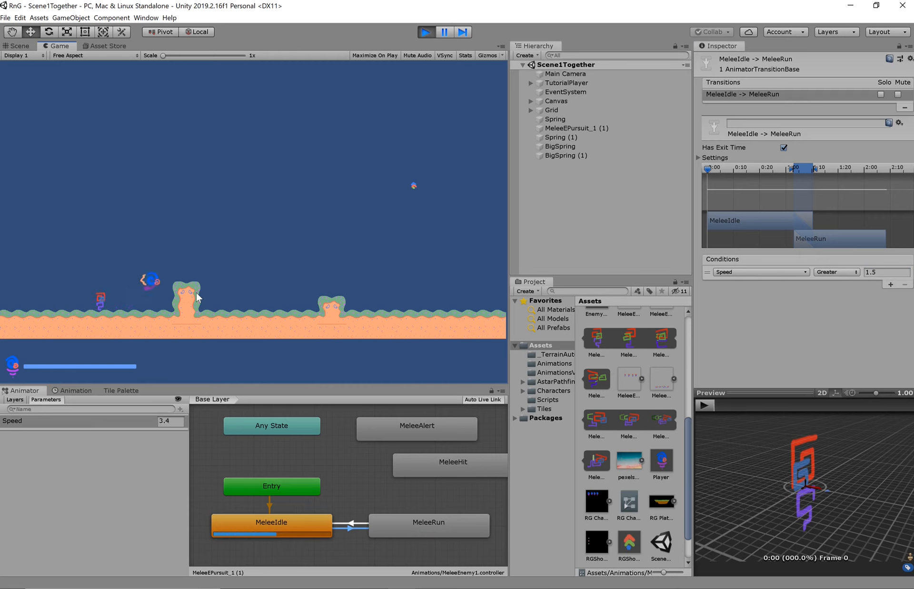
pyautogui.press('a')
pyautogui.press('space')
pyautogui.press('space')
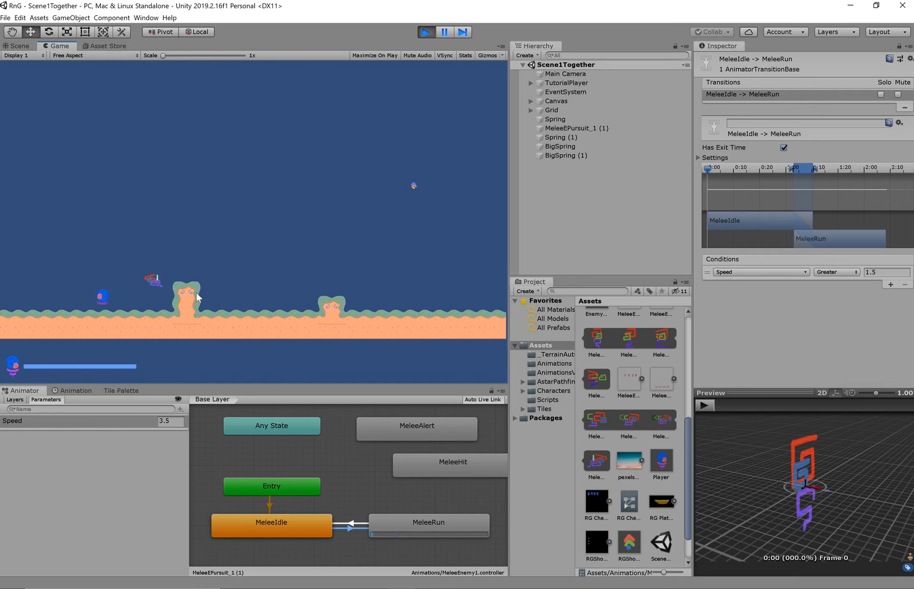
pyautogui.press('d')
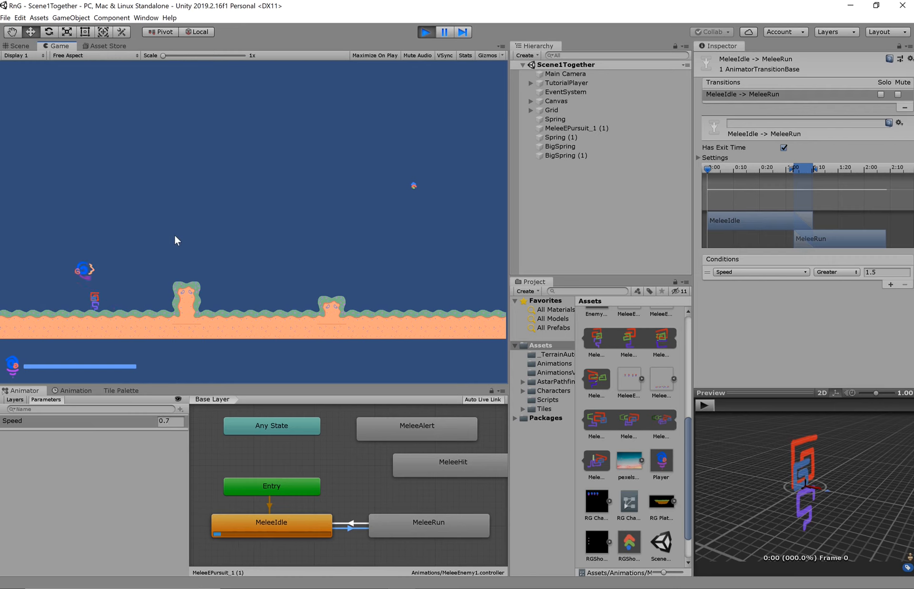
pyautogui.press('space')
pyautogui.press('a')
pyautogui.press('space')
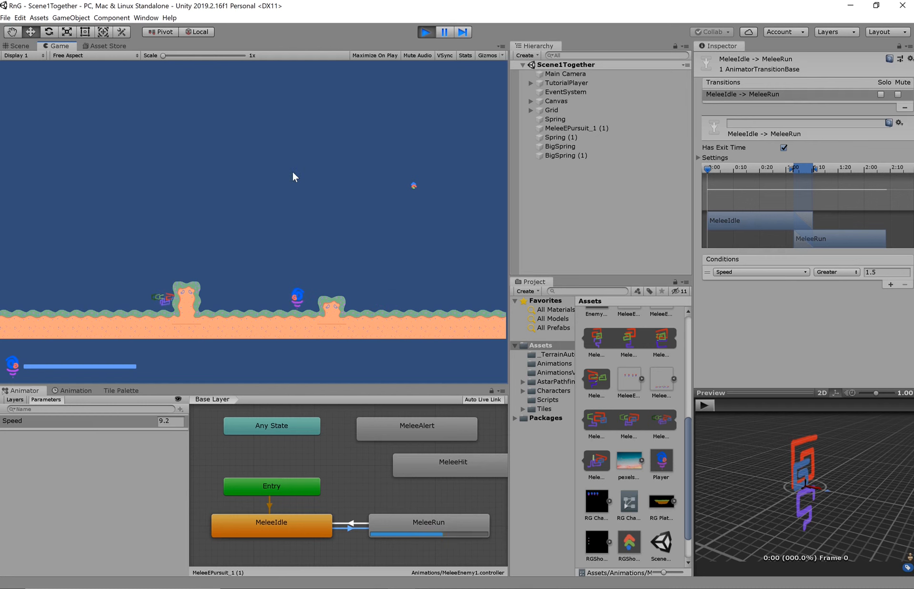
pyautogui.click(426, 31)
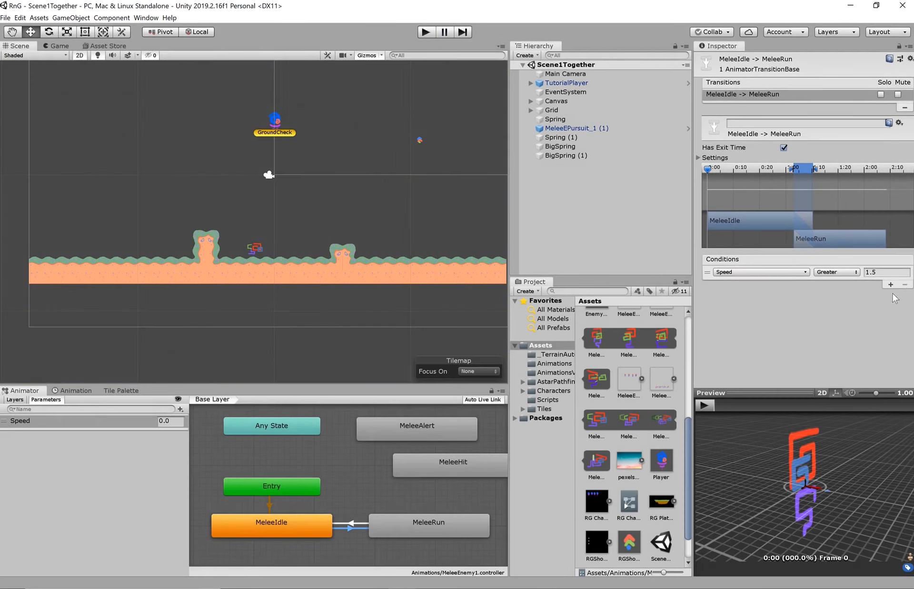
# Disable Has Exit Time on both the MeleeIdle to MeleeRun and MeleeRun to MeleeIdle transitions
pyautogui.click(884, 276)
pyautogui.click(352, 524)
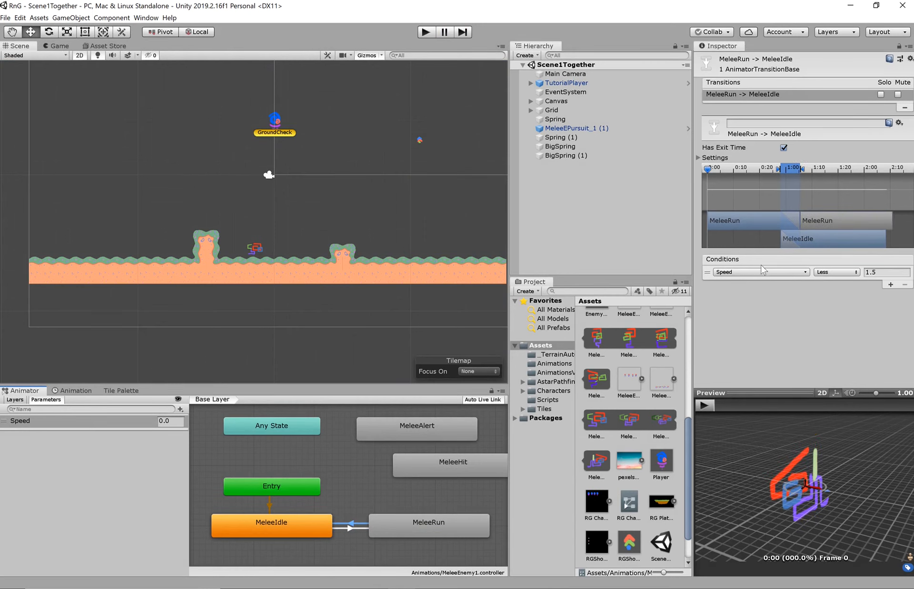
pyautogui.click(347, 527)
pyautogui.click(784, 147)
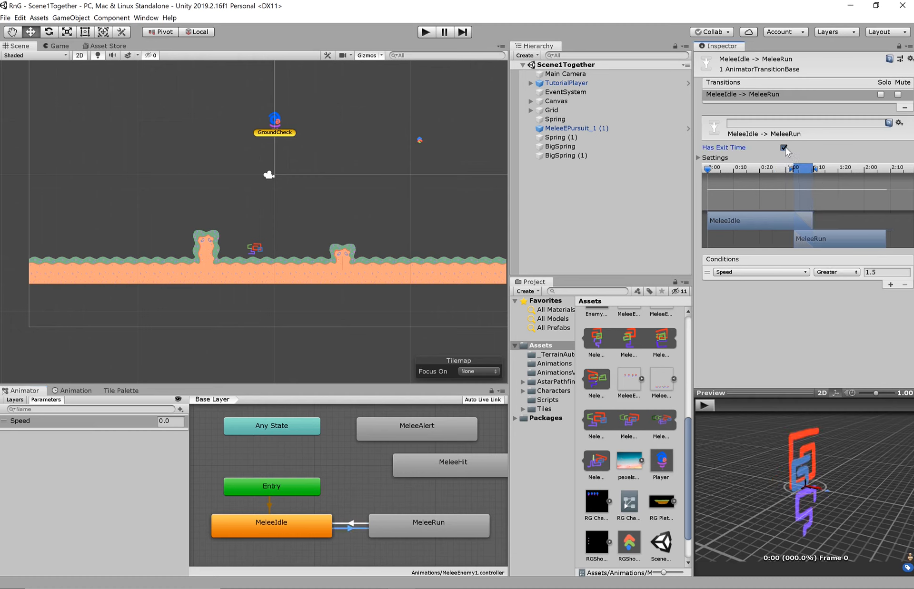
pyautogui.click(355, 527)
pyautogui.click(784, 148)
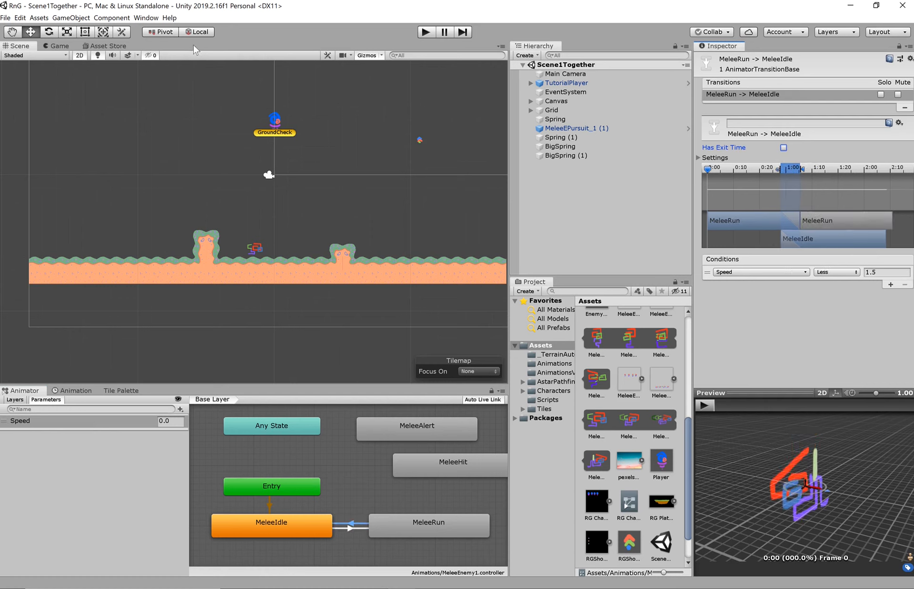
# Play-test the enemy's transitions without exit time by running and jumping the player across the level, and stop the game
pyautogui.click(425, 32)
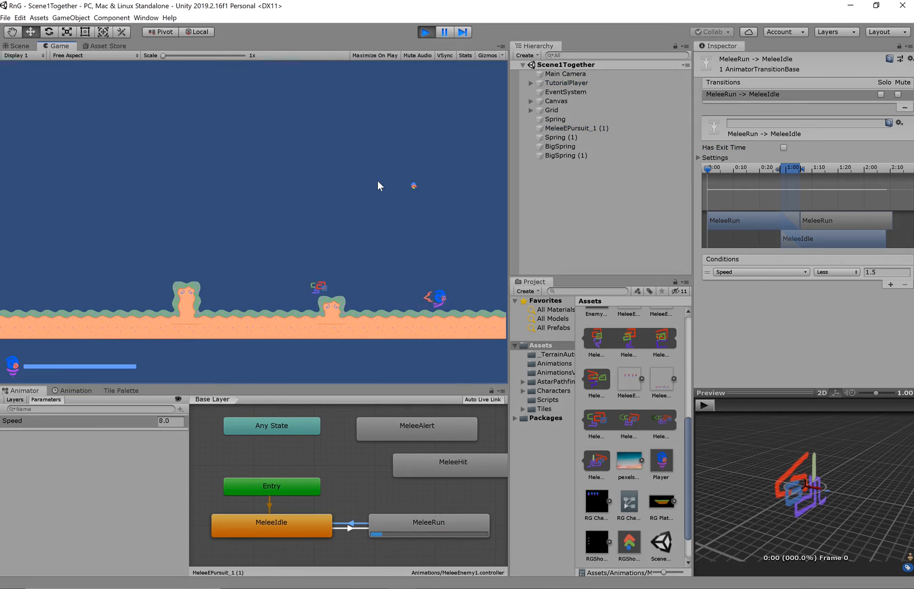
pyautogui.press('a')
pyautogui.press('space')
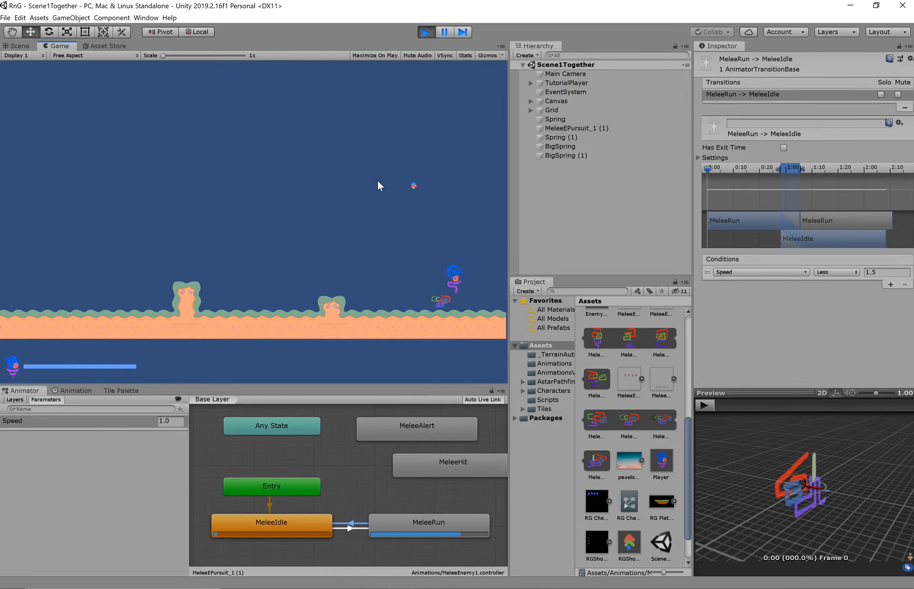
pyautogui.press('space')
pyautogui.press('space')
pyautogui.press('space')
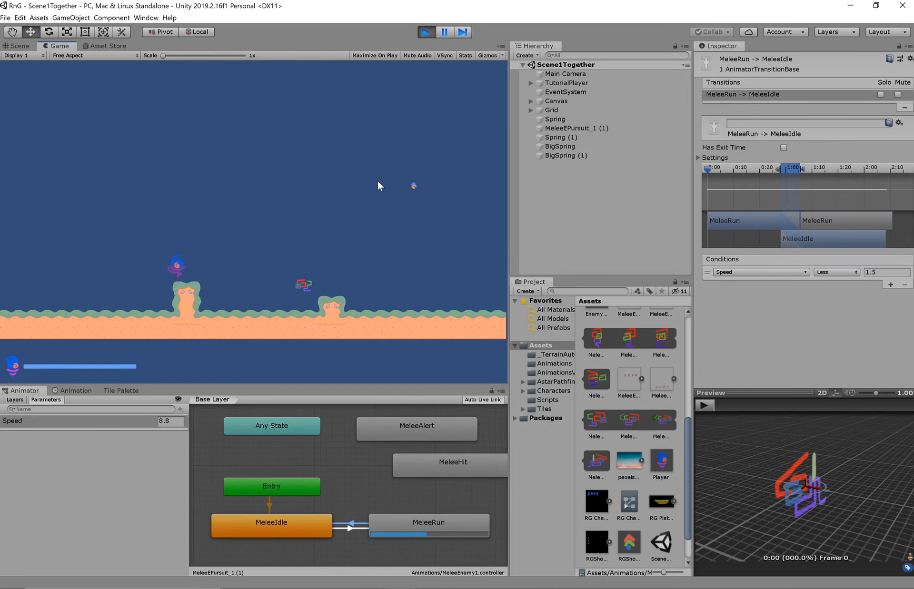
pyautogui.press('d')
pyautogui.press('space')
pyautogui.press('a')
pyautogui.press('d')
pyautogui.press('a')
pyautogui.press('space')
pyautogui.press('space')
pyautogui.press('d')
pyautogui.press('space')
pyautogui.press('d')
pyautogui.press('space')
pyautogui.press('a')
pyautogui.press('space')
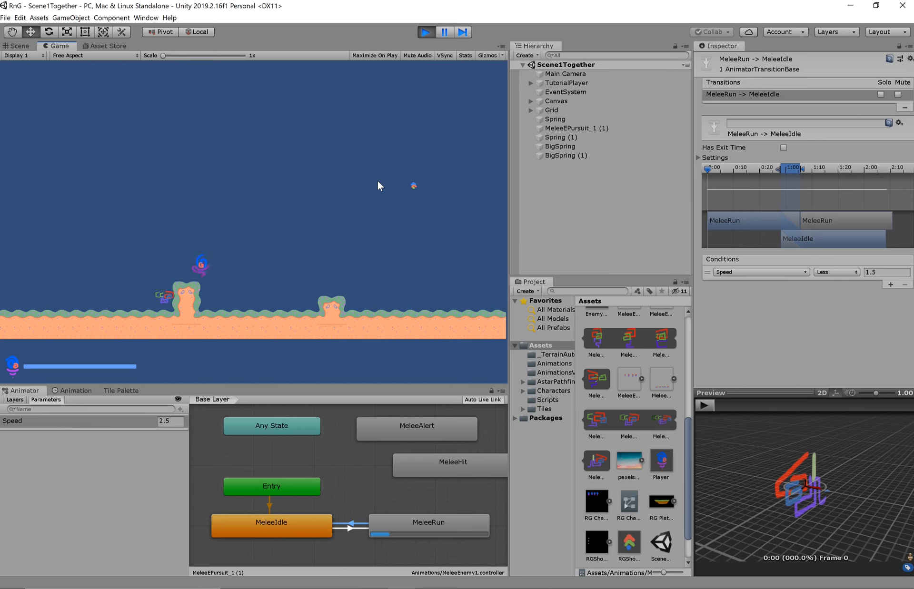
pyautogui.press('d')
pyautogui.press('space')
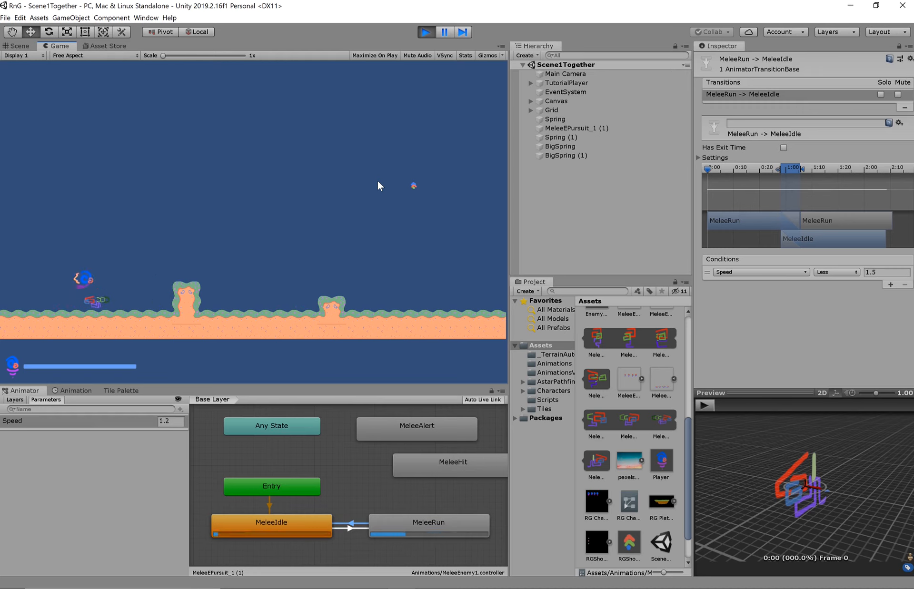
pyautogui.press('space')
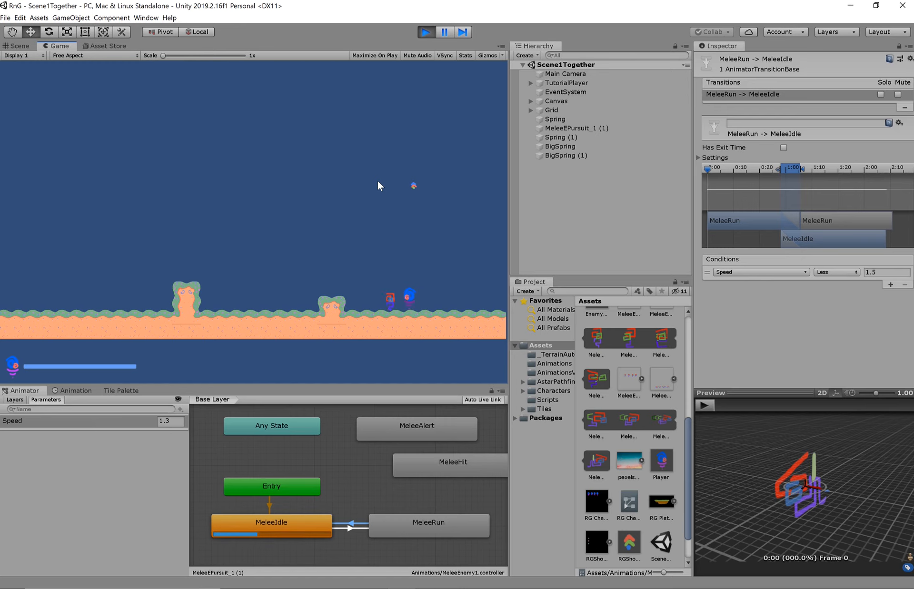
pyautogui.click(426, 32)
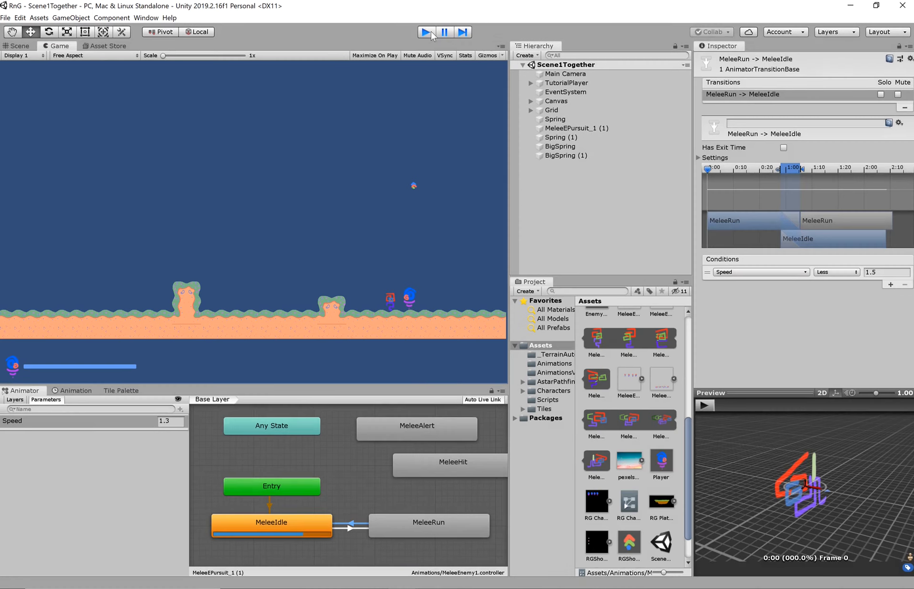